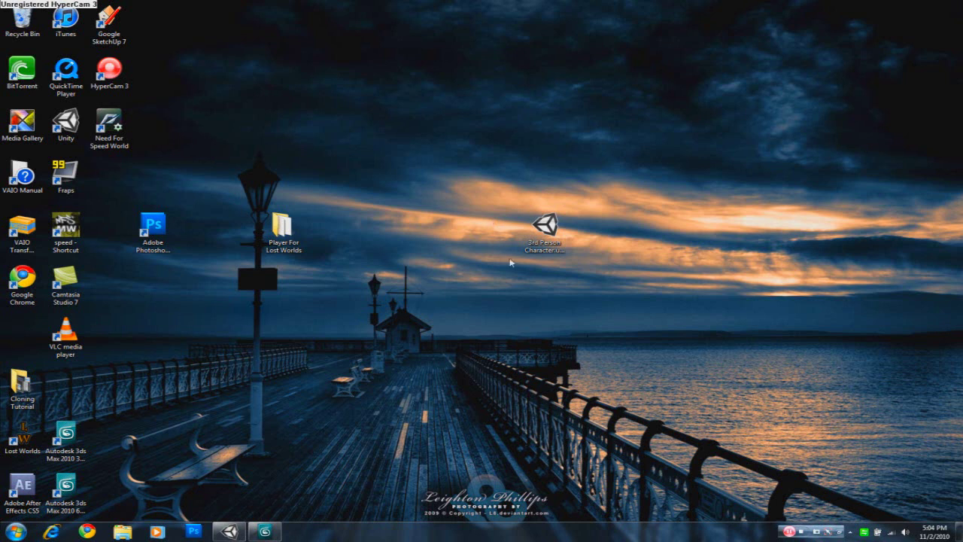
- Switch to the Unity FPS Game project and examine the terrain, buildings and player location from several angles in the Scene view
left_click(238, 533)
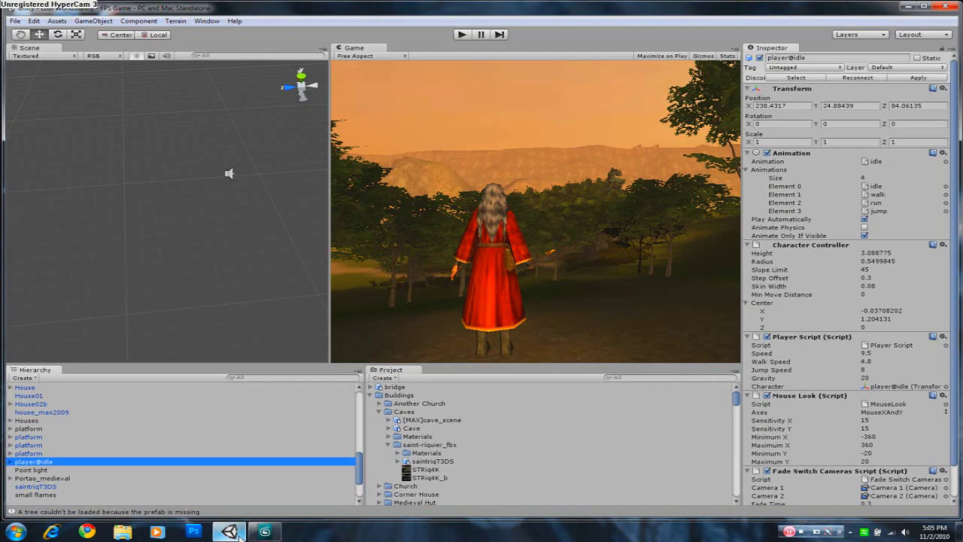
left_click_drag(205, 228, 150, 201, "alt")
right_click_drag(169, 256, 215, 224)
scroll(216, 225, "down", 4)
scroll(215, 221, "down", 3)
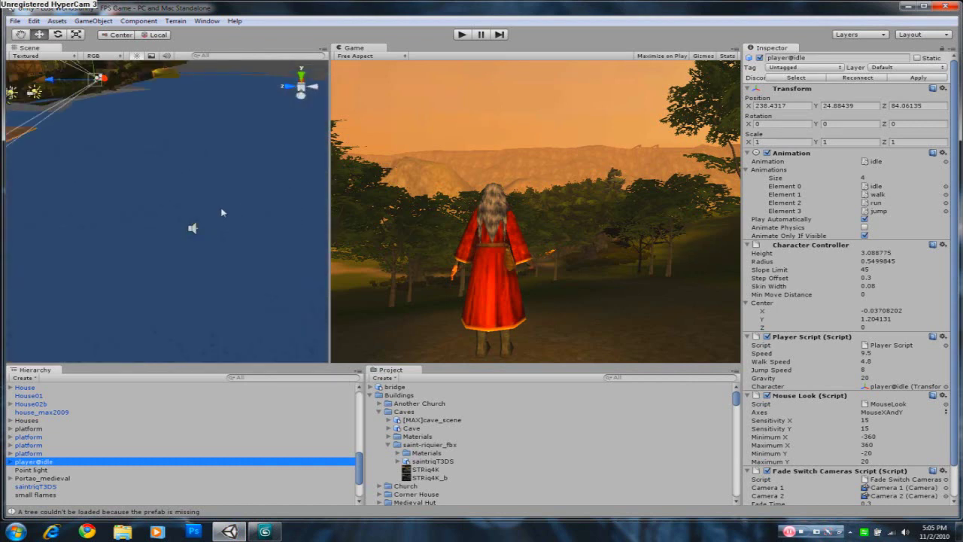
scroll(222, 213, "down", 5)
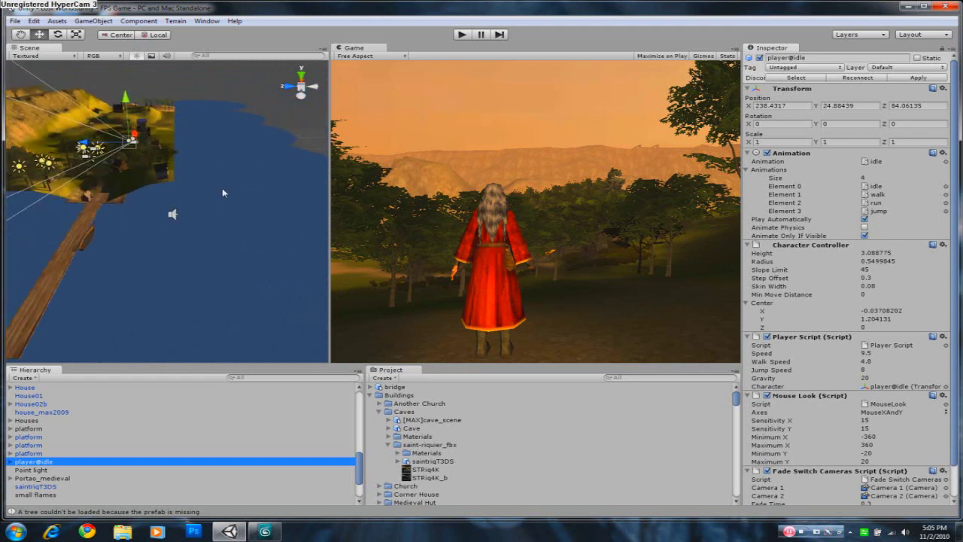
left_click_drag(228, 179, 191, 210, "alt")
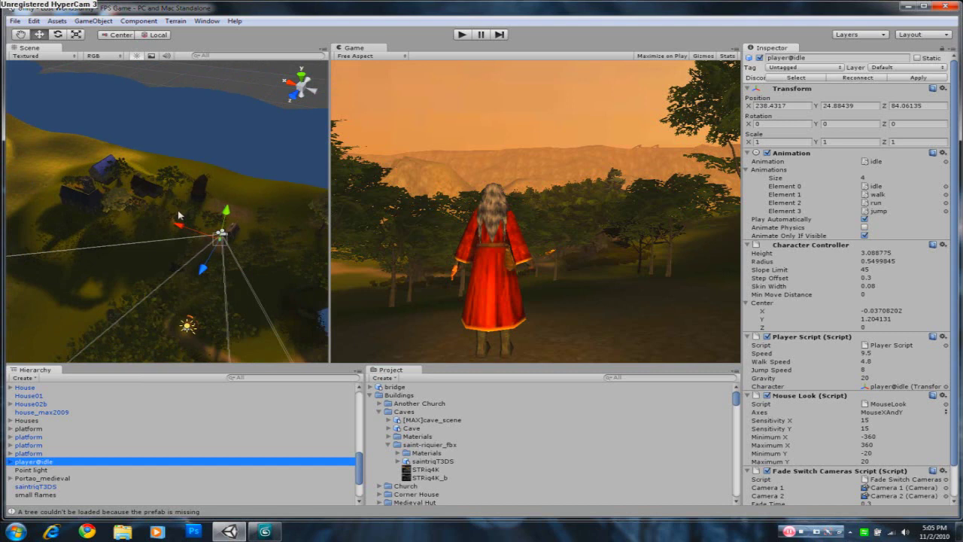
scroll(178, 216, "up", 3)
scroll(177, 216, "down", 1)
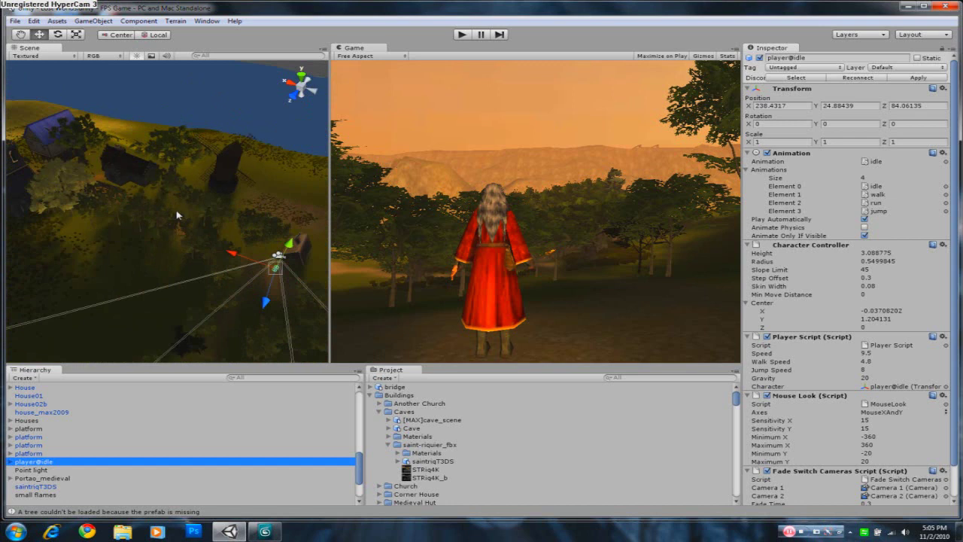
mouse_move(177, 216)
left_mouse_down("alt")
mouse_move(245, 275)
mouse_move(273, 258)
left_mouse_up("alt")
mouse_move(125, 273)
left_mouse_down("alt")
mouse_move(382, 285)
mouse_move(225, 290)
mouse_move(164, 271)
left_mouse_up("alt")
scroll(164, 269, "down", 3)
scroll(157, 197, "up", 5)
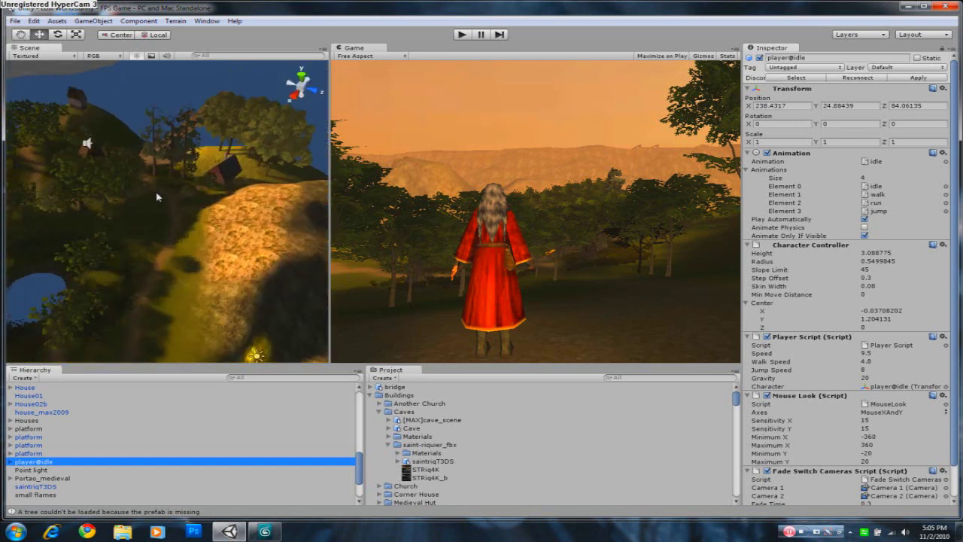
left_click_drag(228, 219, 226, 234, "alt")
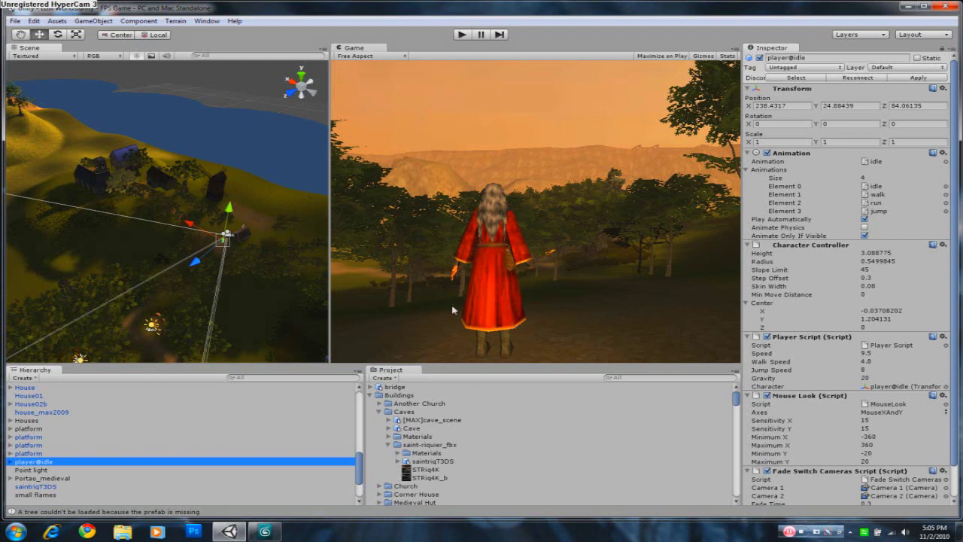
- Dismiss the Windows performance notification and start the game in play mode
left_click(482, 352)
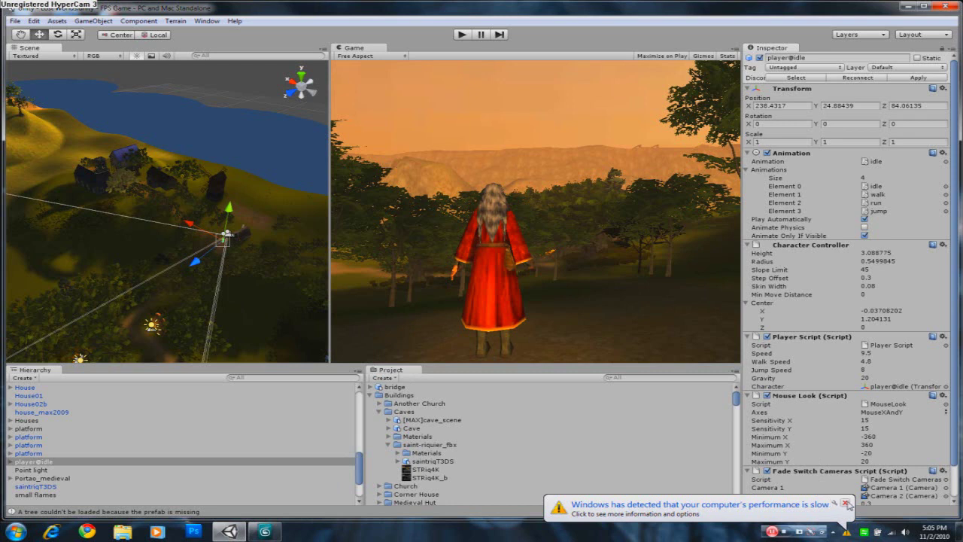
left_click(844, 503)
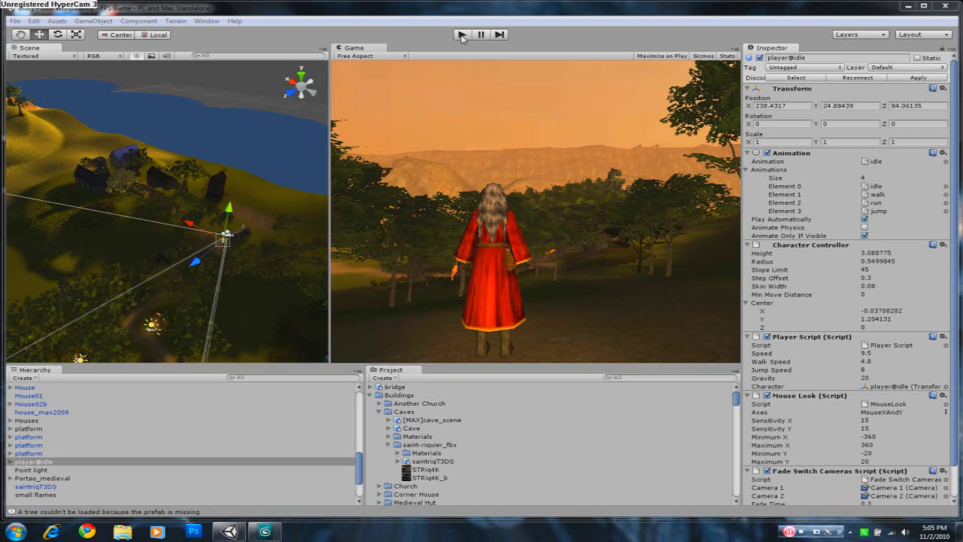
left_click(461, 34)
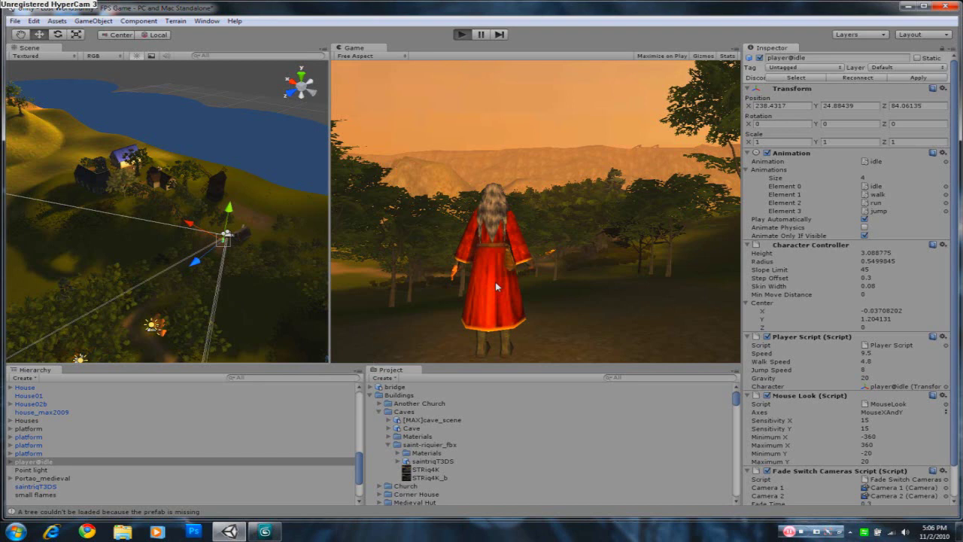
- Test the third-person player's turning and its short backward and forward movement at the starting spot
mouse_move(565, 288)
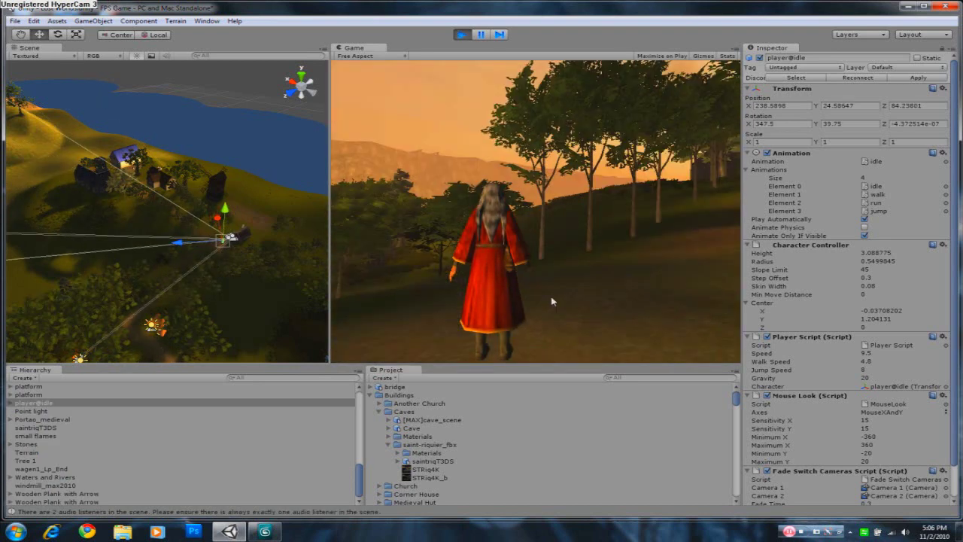
key("s")
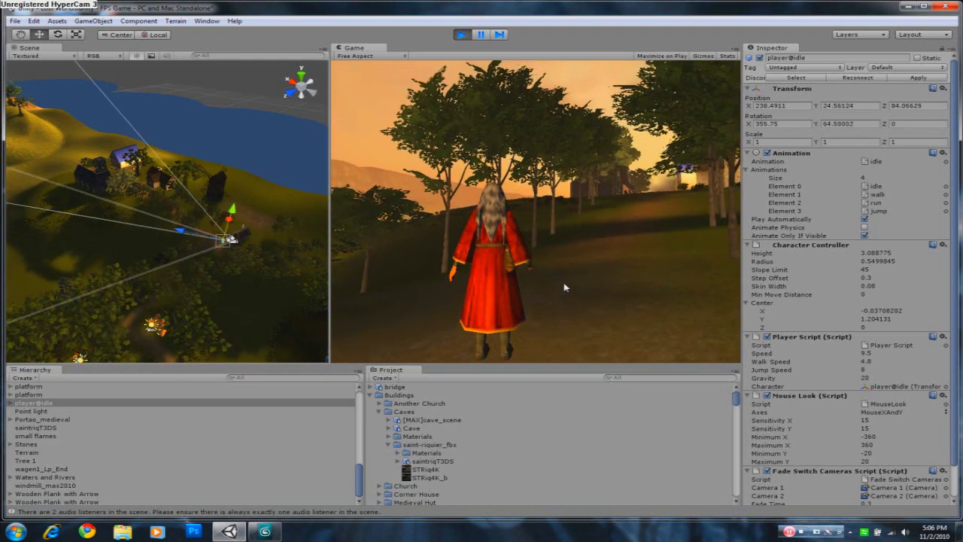
key("w")
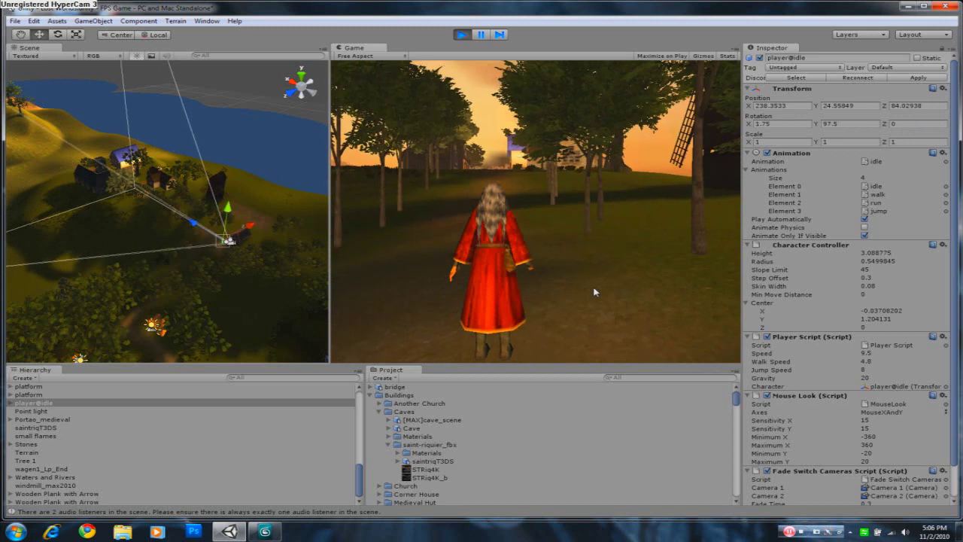
key("s")
key("w")
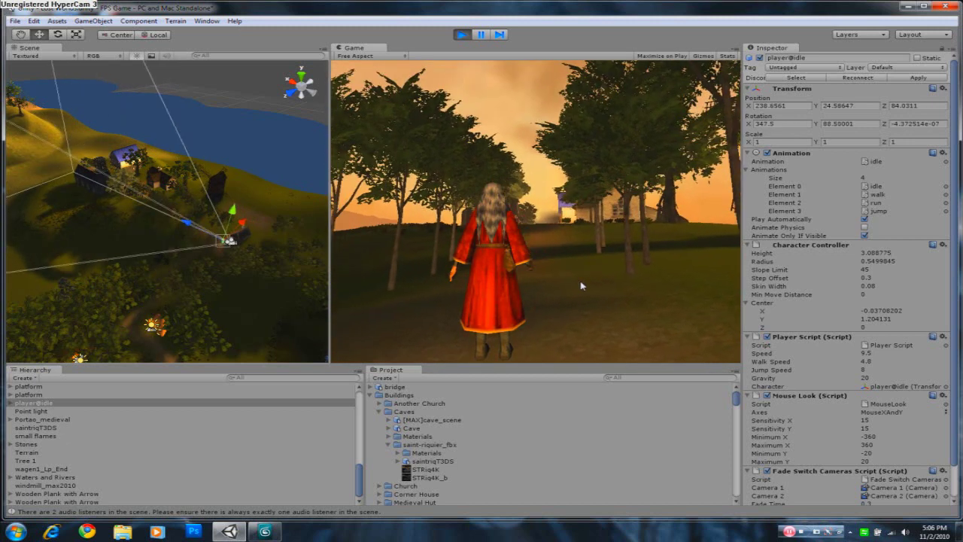
key("s")
key("w")
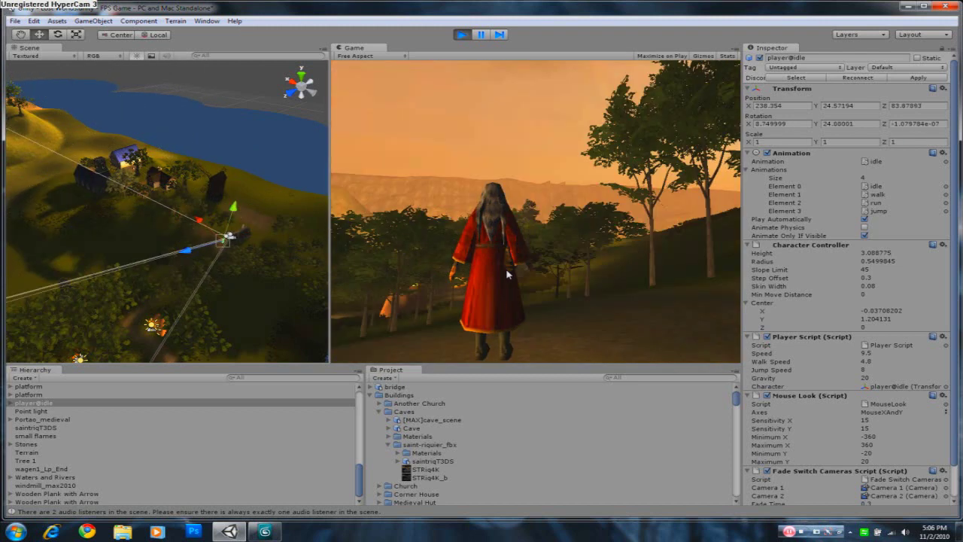
- Move the player forward up the dirt path and through the village between the fences to test its movement animations
key("w")
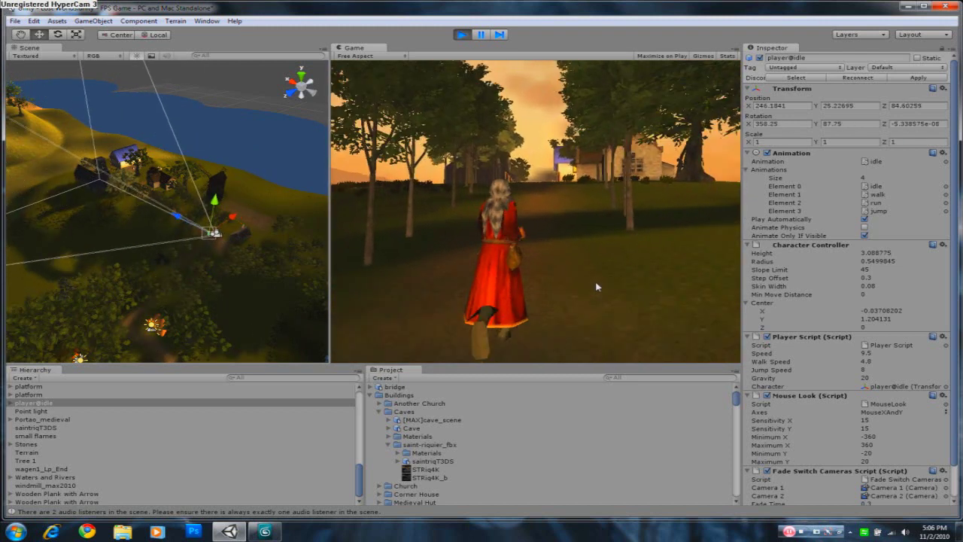
key("w")
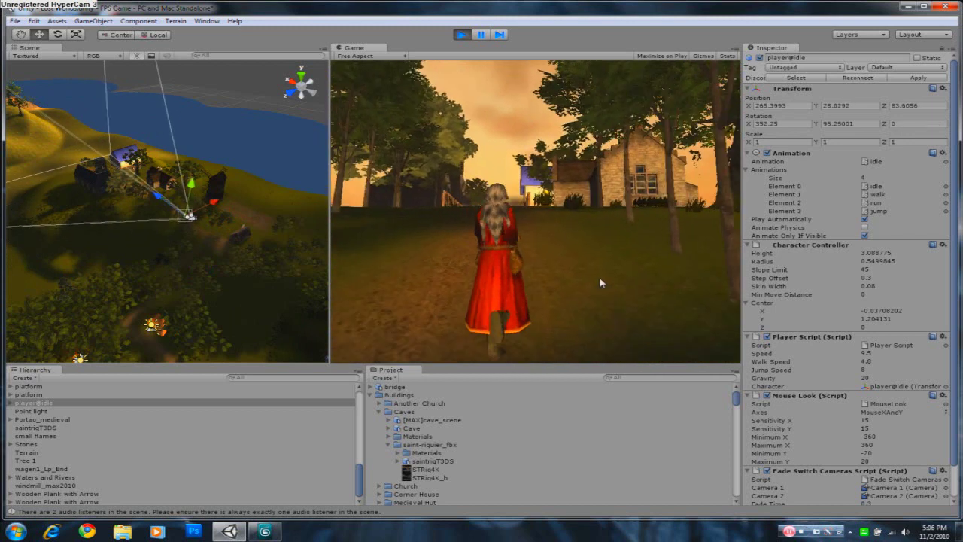
key("w")
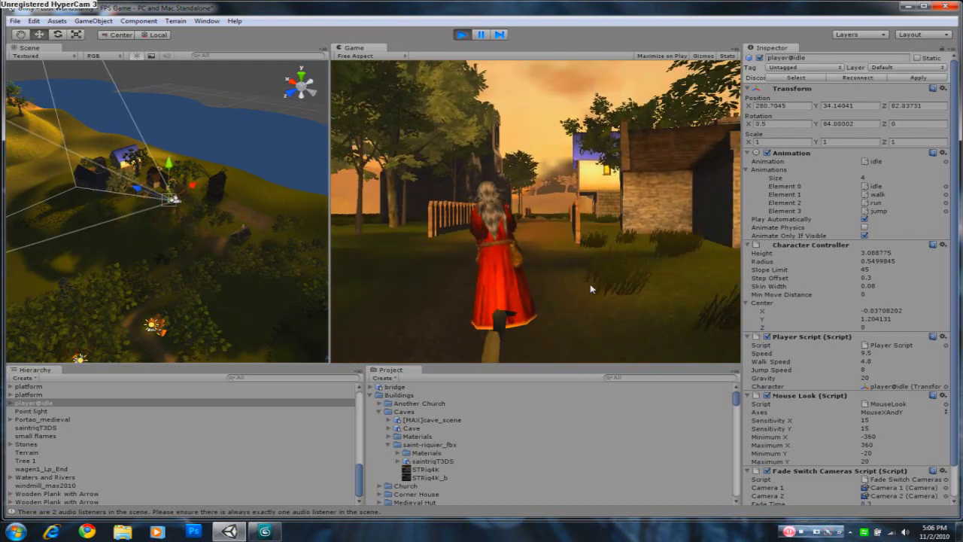
key("w")
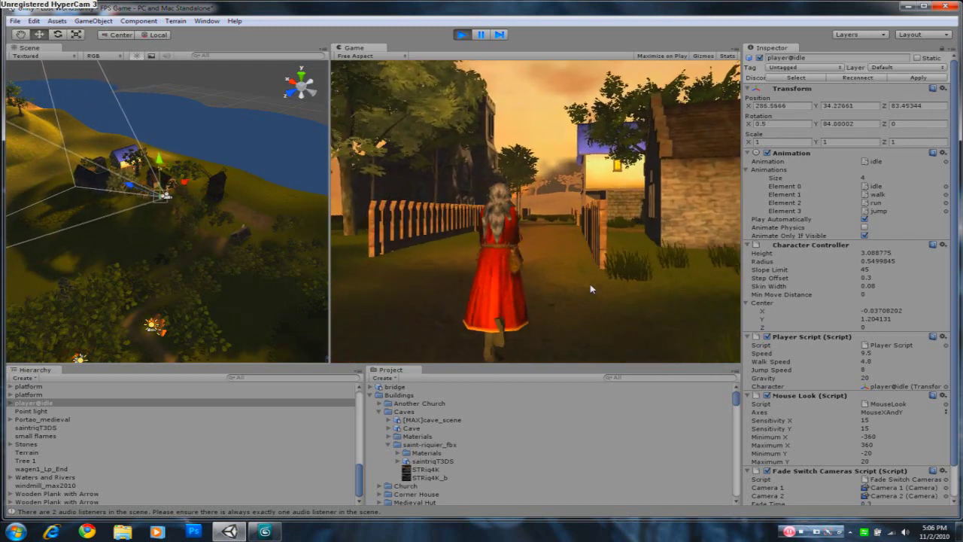
key("w")
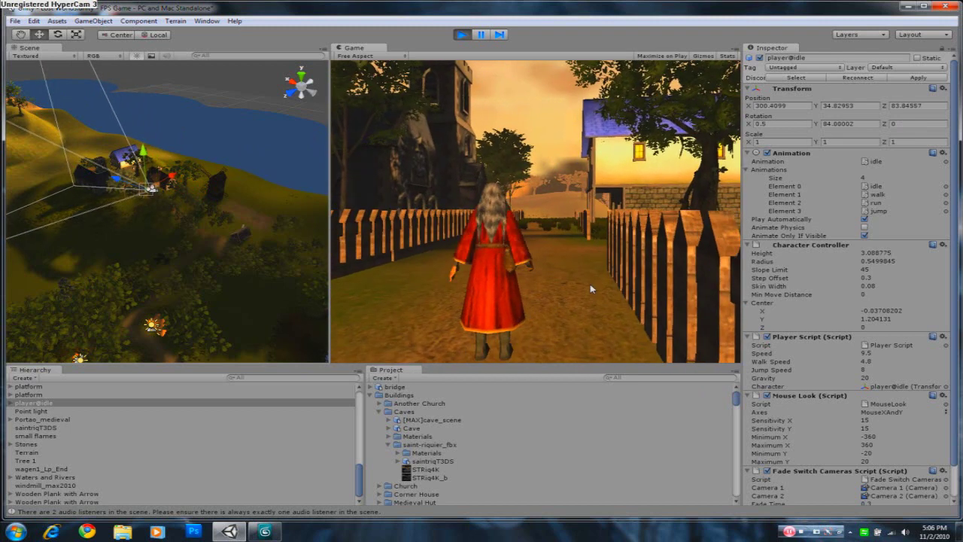
key("w")
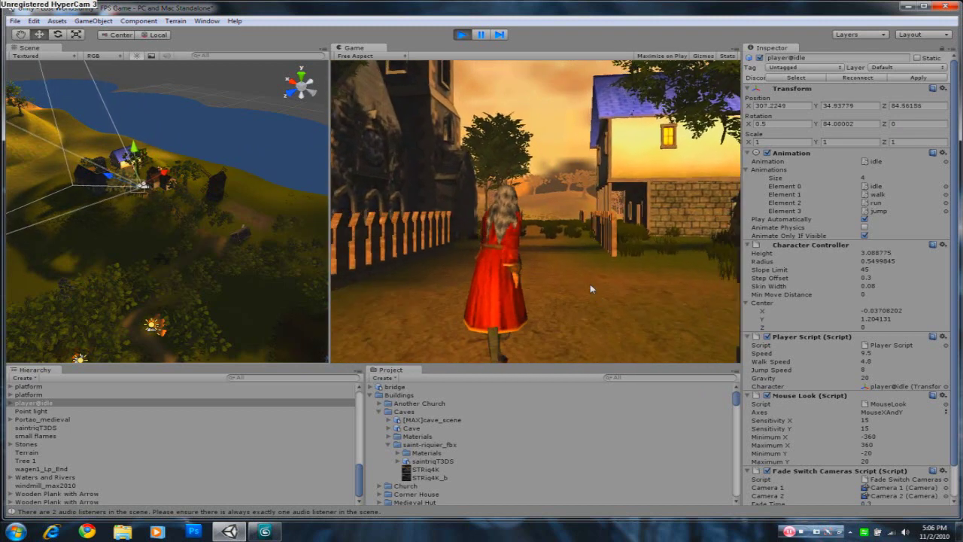
key("w")
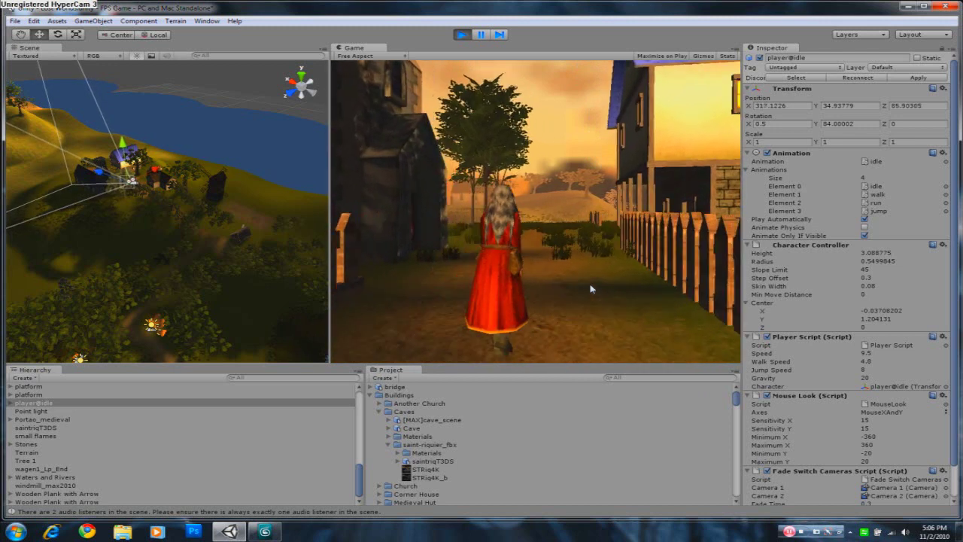
key("w")
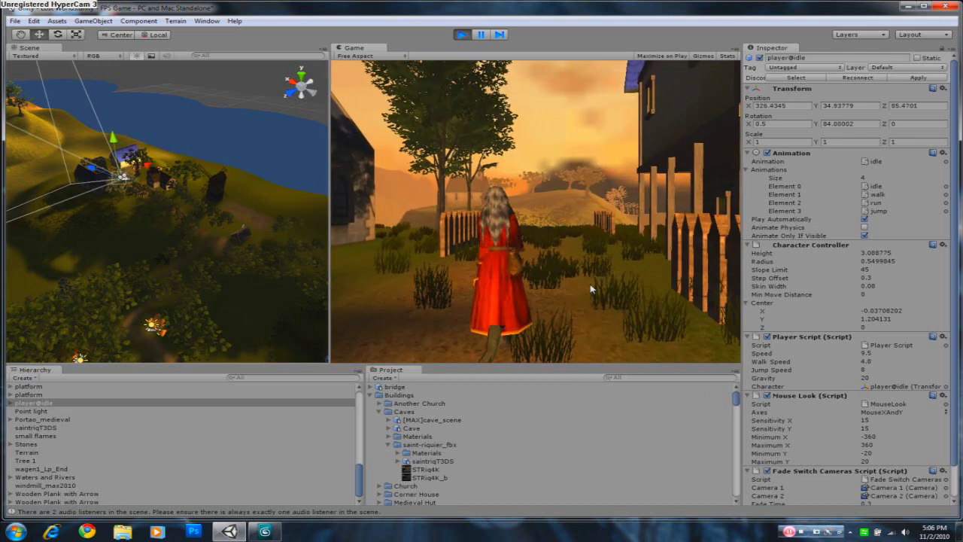
key("w")
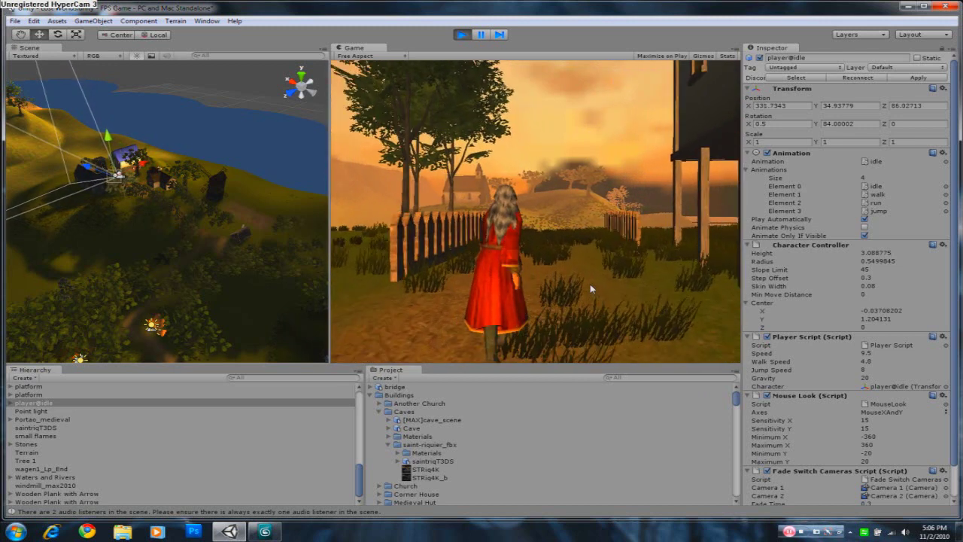
key("w")
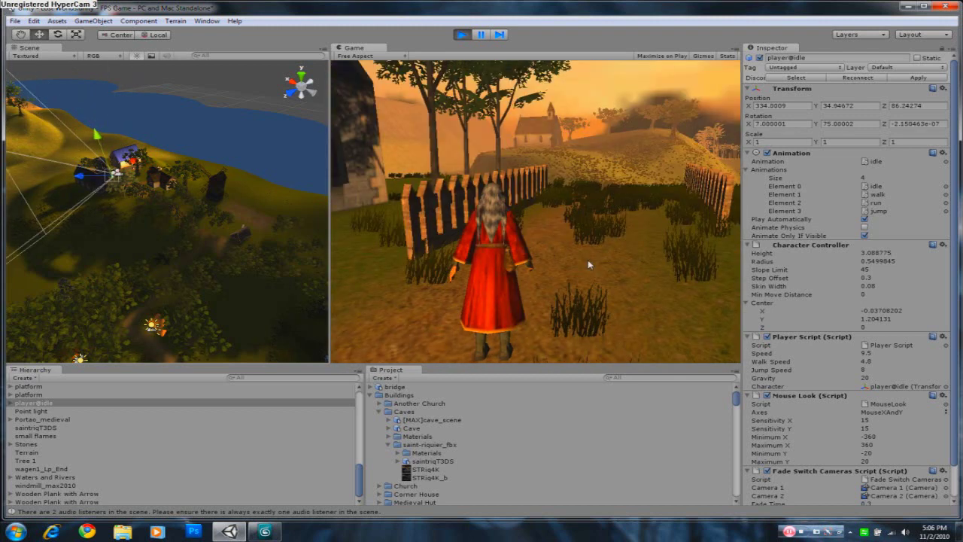
- Turn the player toward the open field and walk it past the last fences into the tall grass
mouse_move(608, 253)
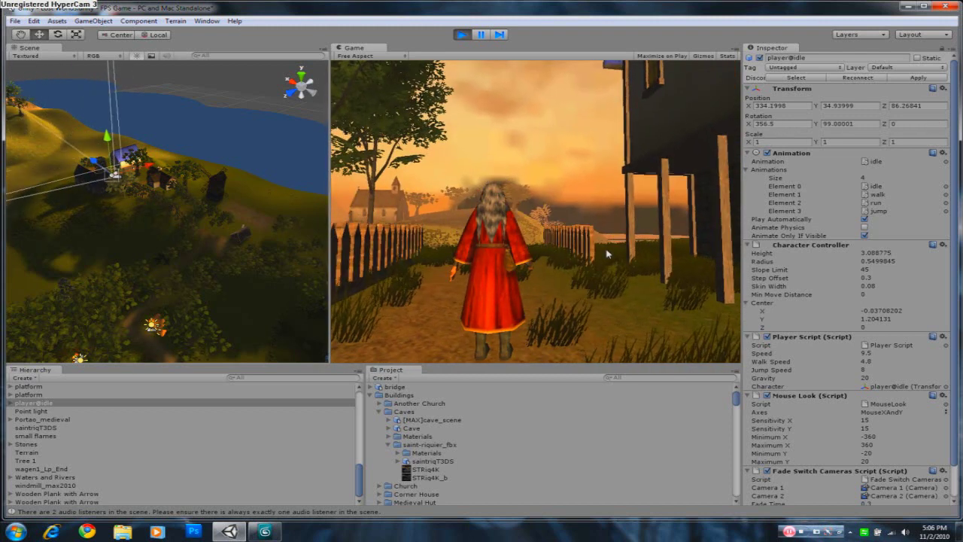
key("w")
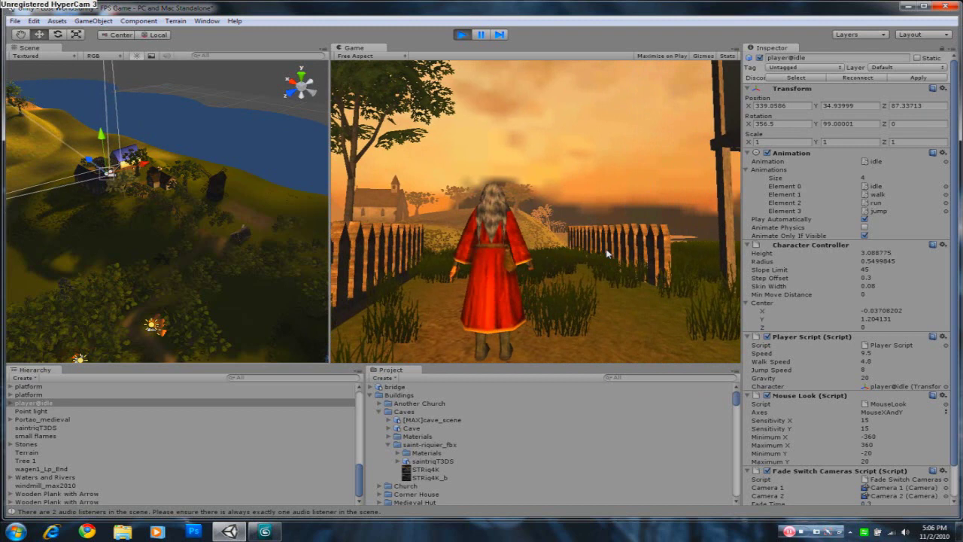
key("w")
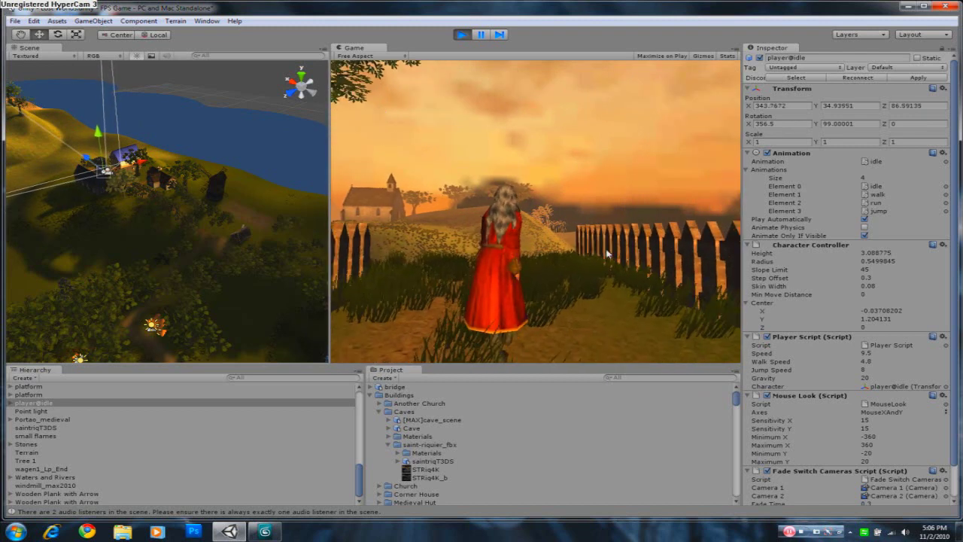
key("w")
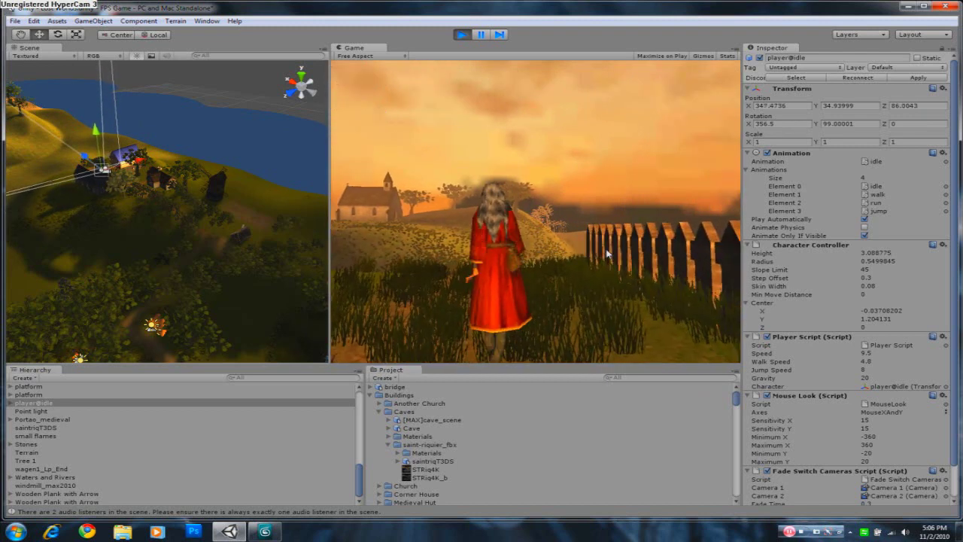
key("w")
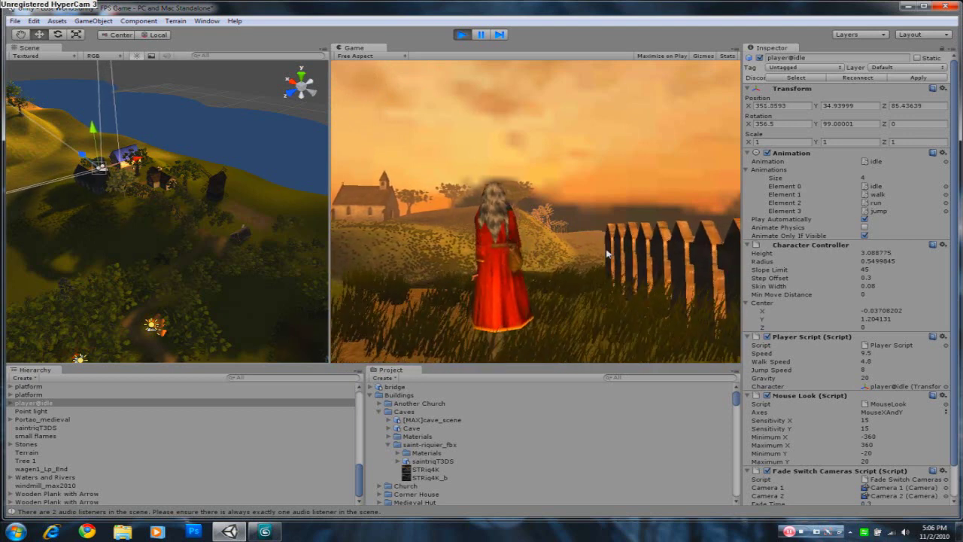
- Turn the player from the fence and run it down the grassy slope through the bushes toward the gazebo
key("s")
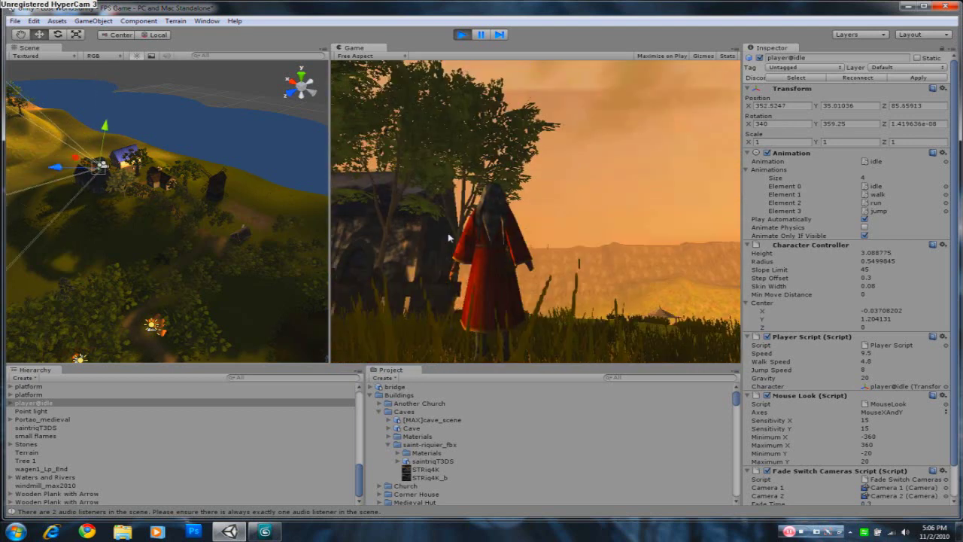
key("w")
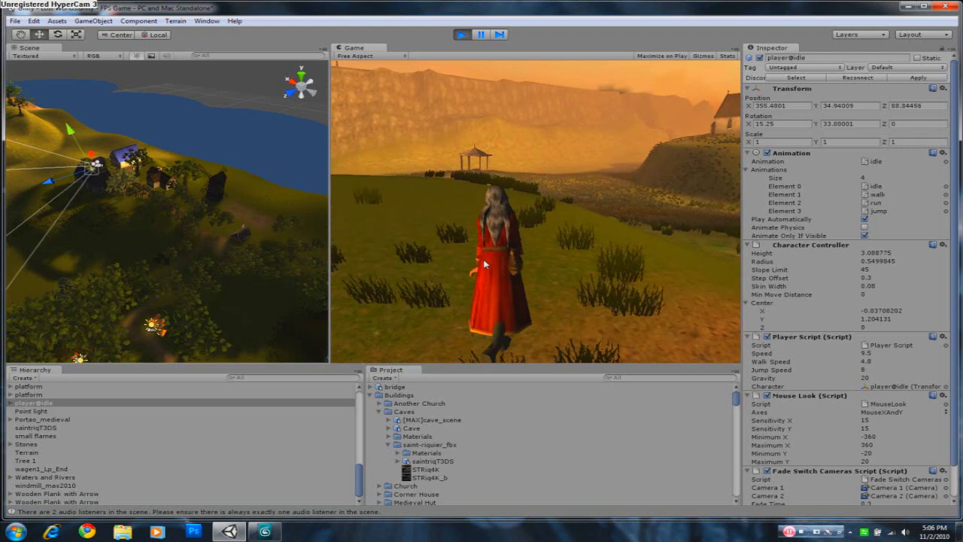
key("w")
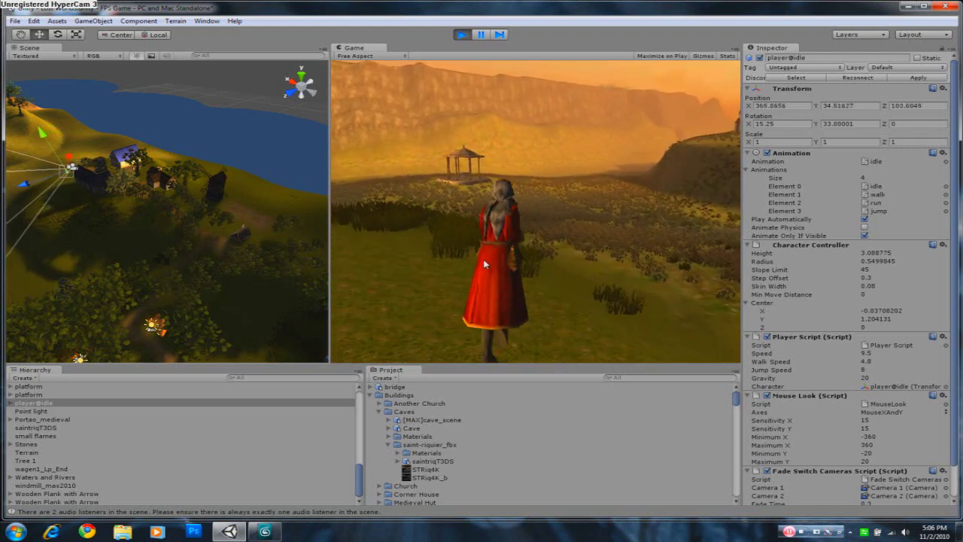
key("w")
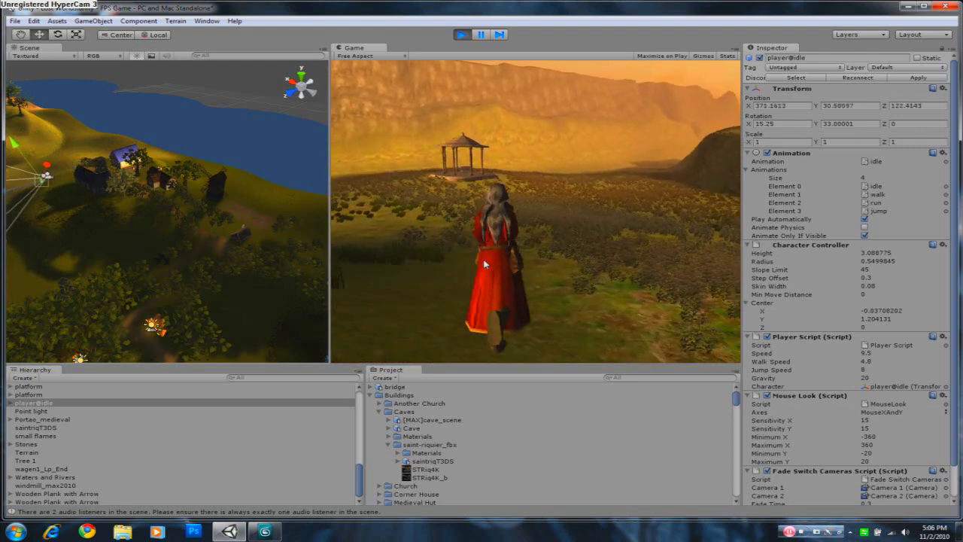
key("w")
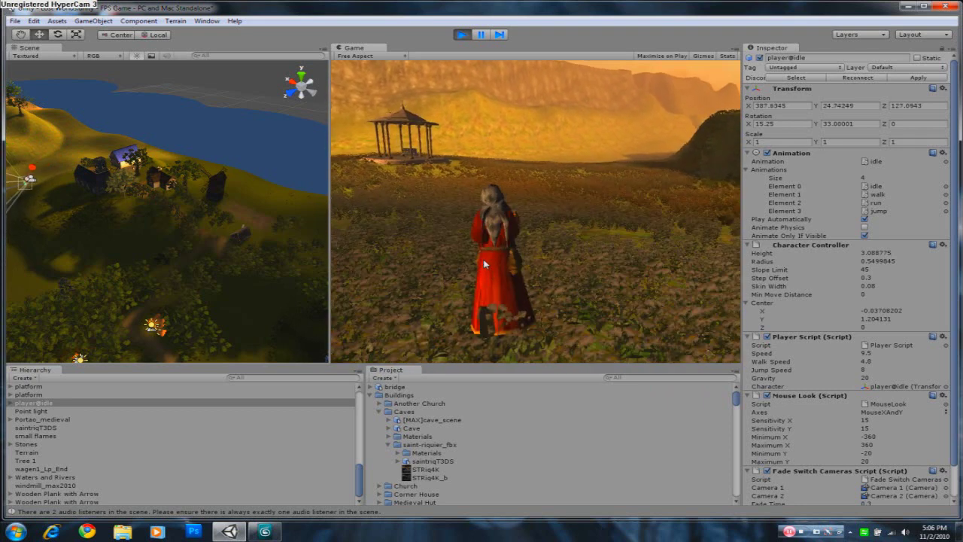
key("w")
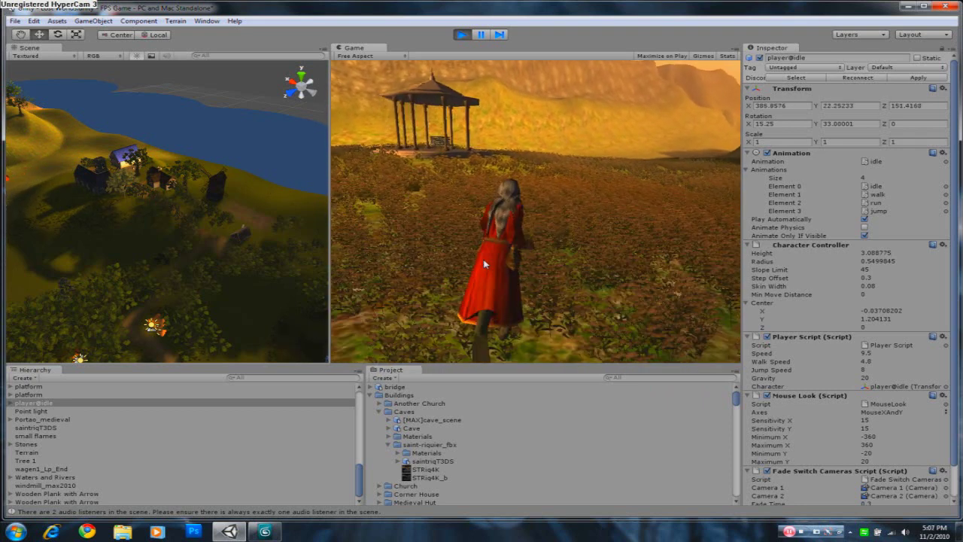
key("w")
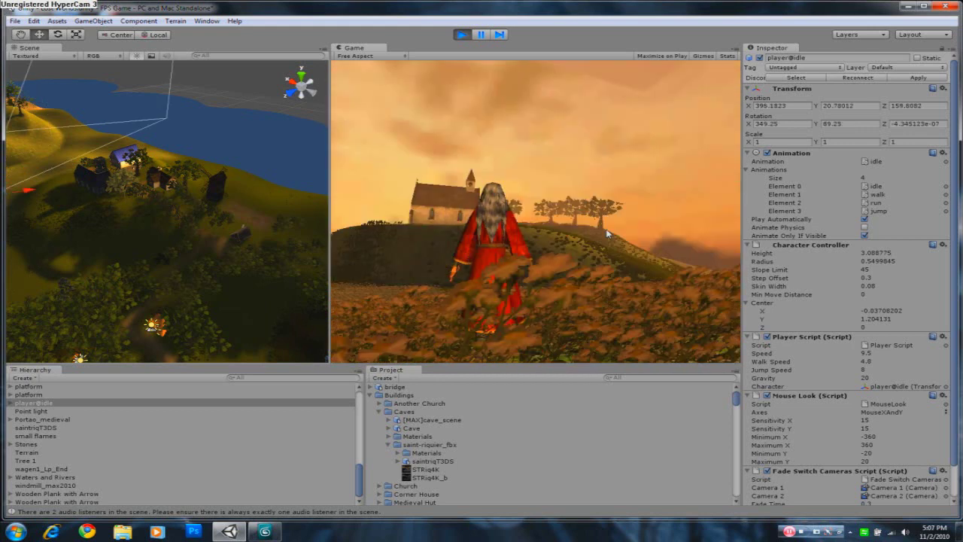
- Test the player's turning and movement in the field near the gazebo and stop play mode
key("w")
key("s")
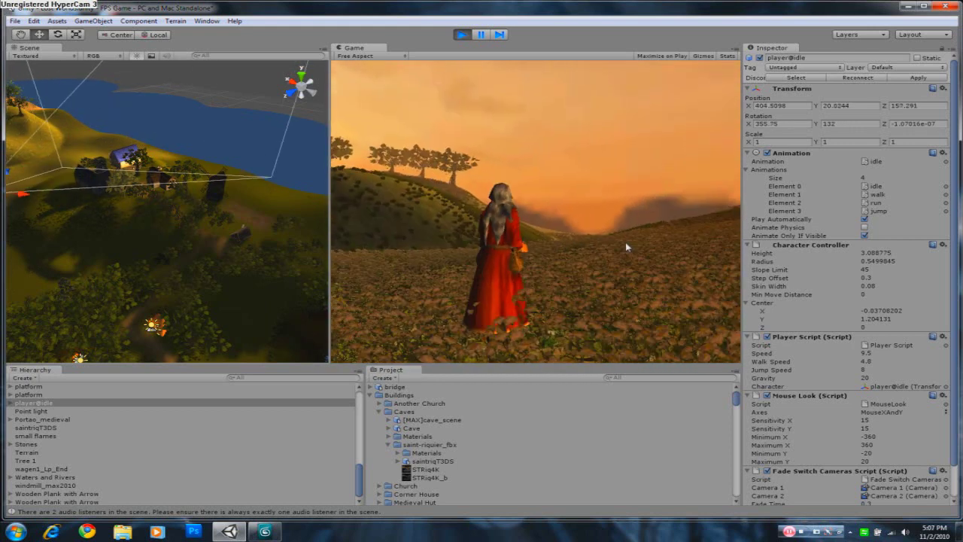
key("w")
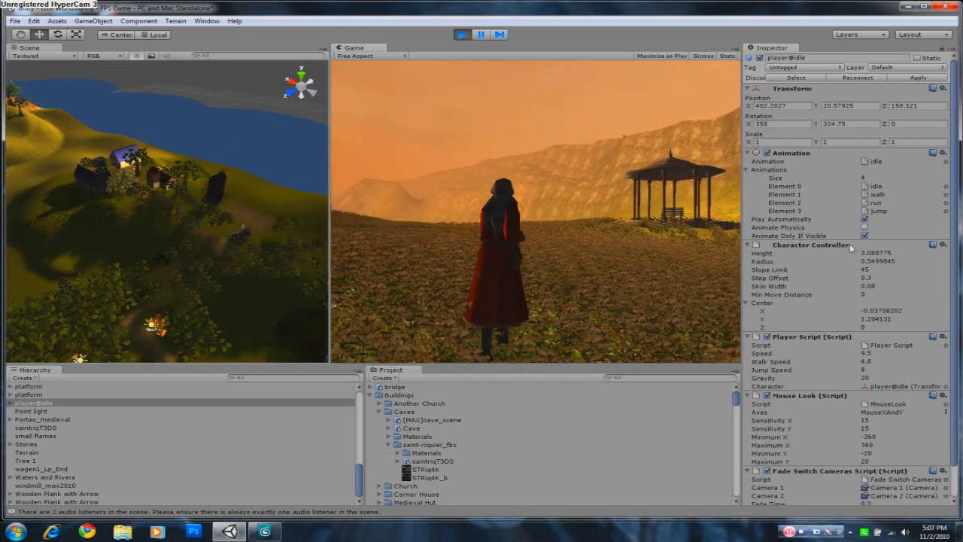
key("w")
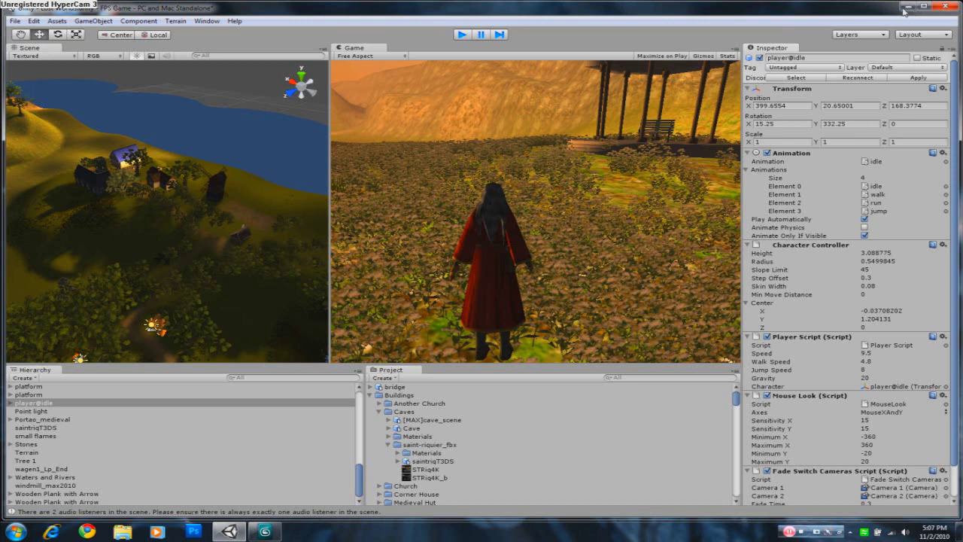
left_click(462, 34)
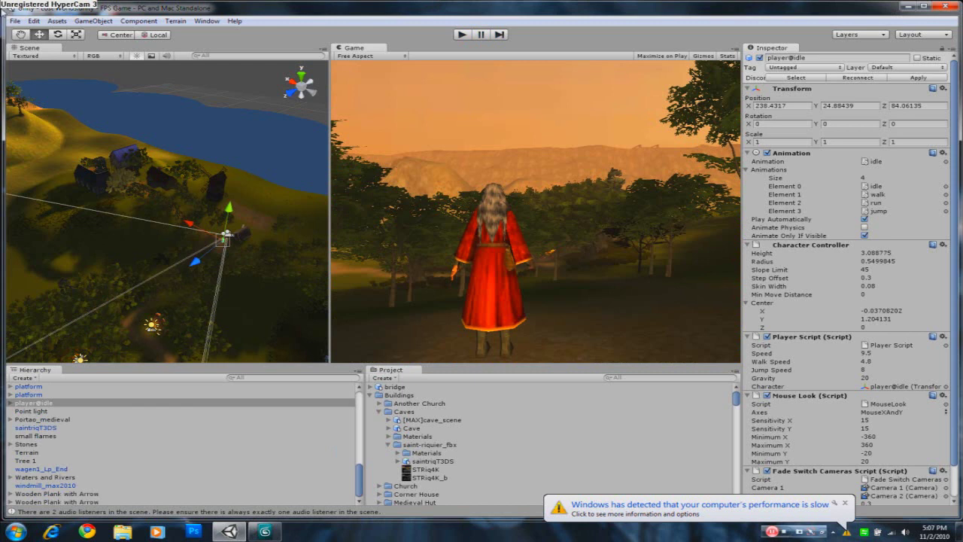
- Open the recent project New Unity Project 1 in place of the current one
left_click(15, 20)
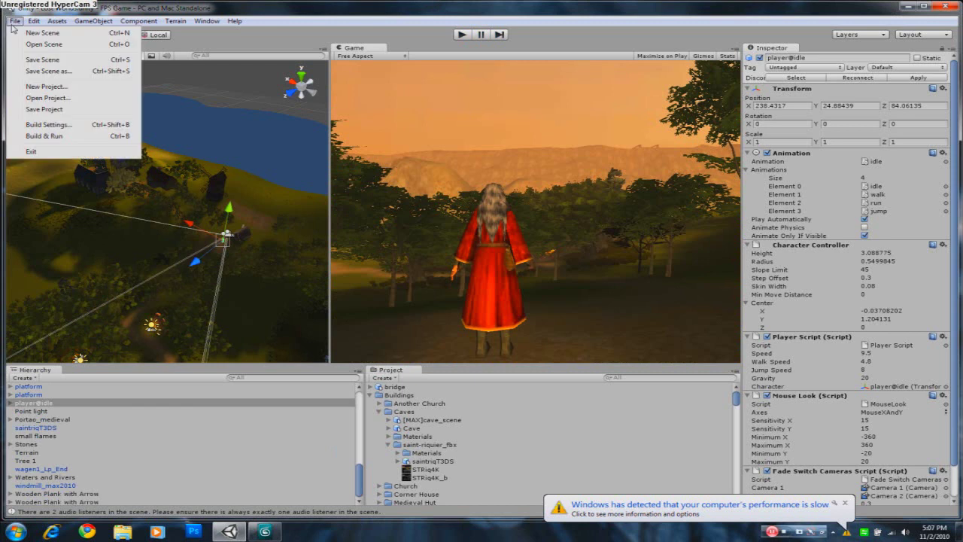
left_click(46, 97)
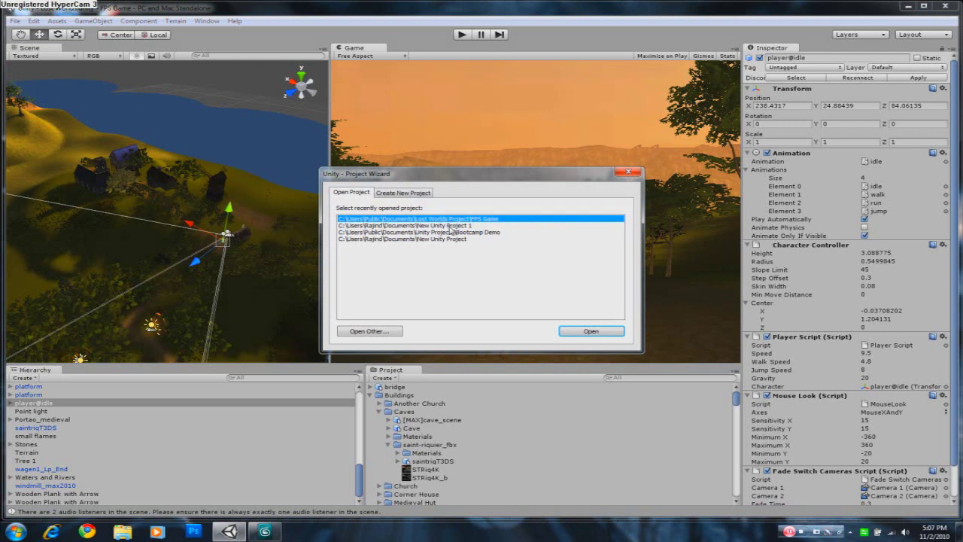
double_click(452, 225)
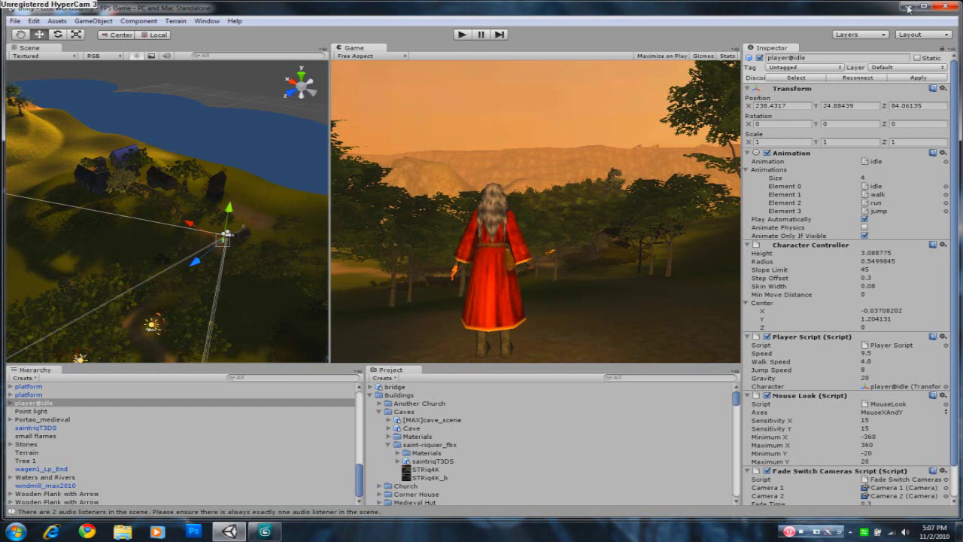
- Minimize the editor and point out the 3rd Person Character package on the desktop
left_click(905, 6)
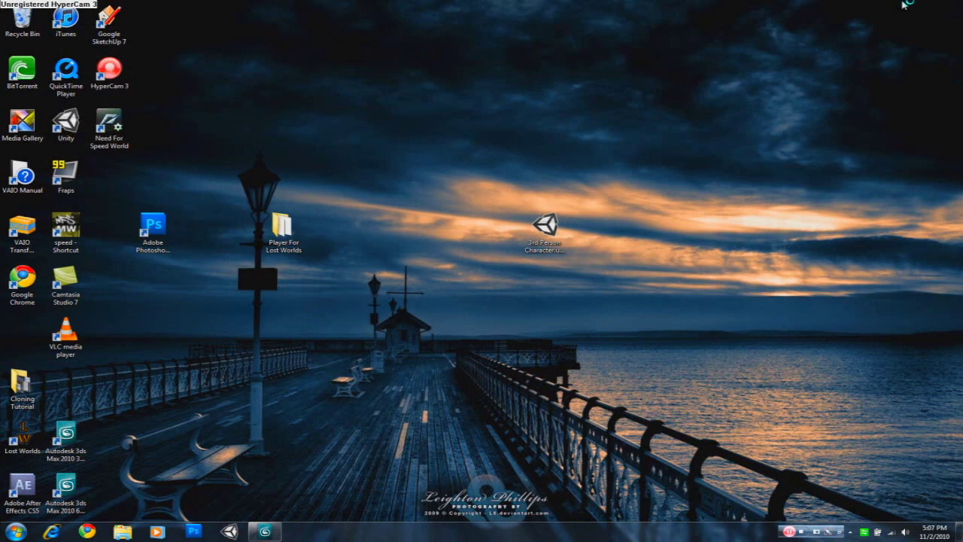
left_click(535, 253)
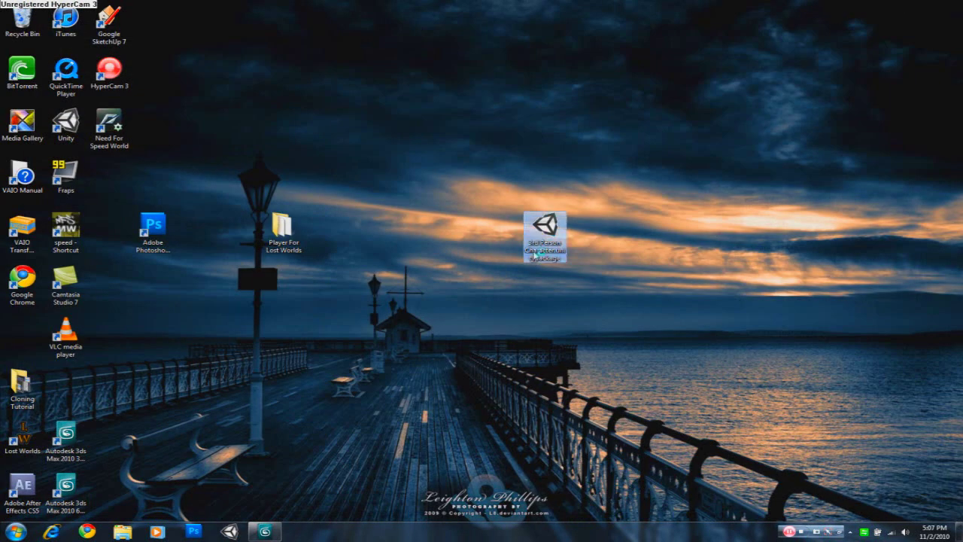
double_click(550, 250)
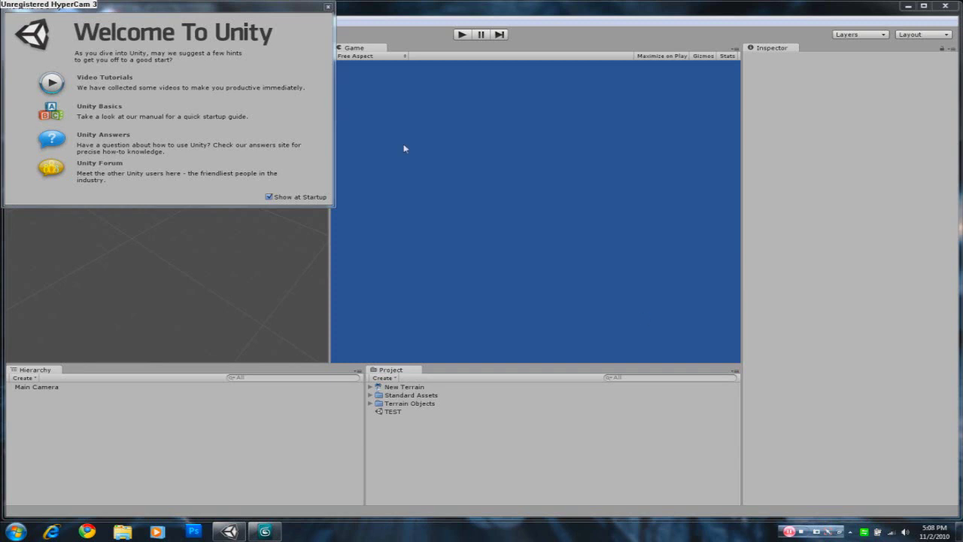
- Close the welcome window and open the project's TEST scene
left_click(327, 7)
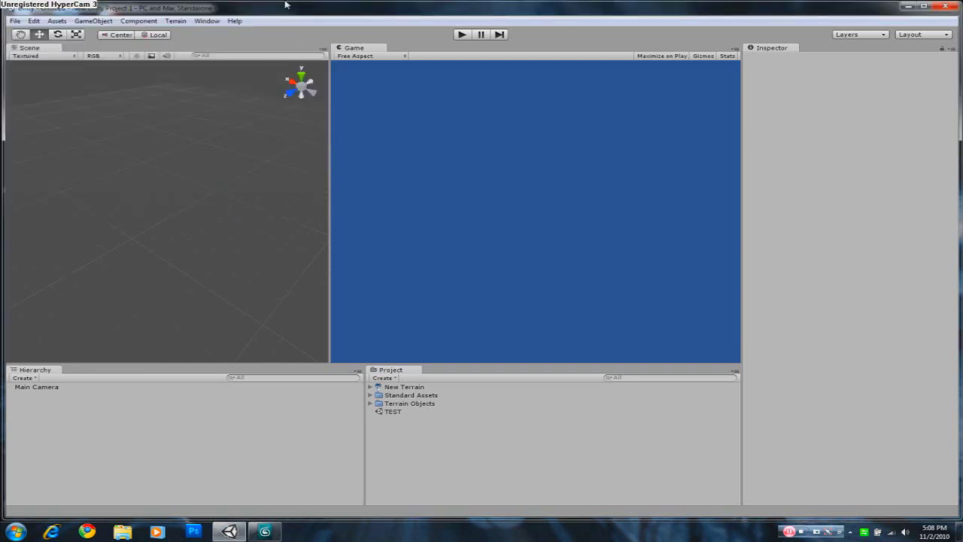
left_click(15, 21)
left_click(41, 66)
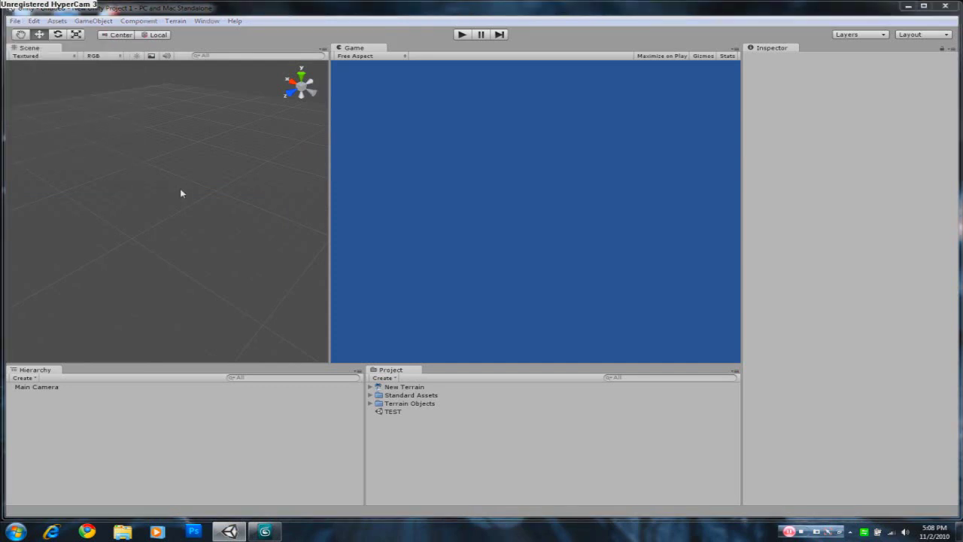
double_click(167, 118)
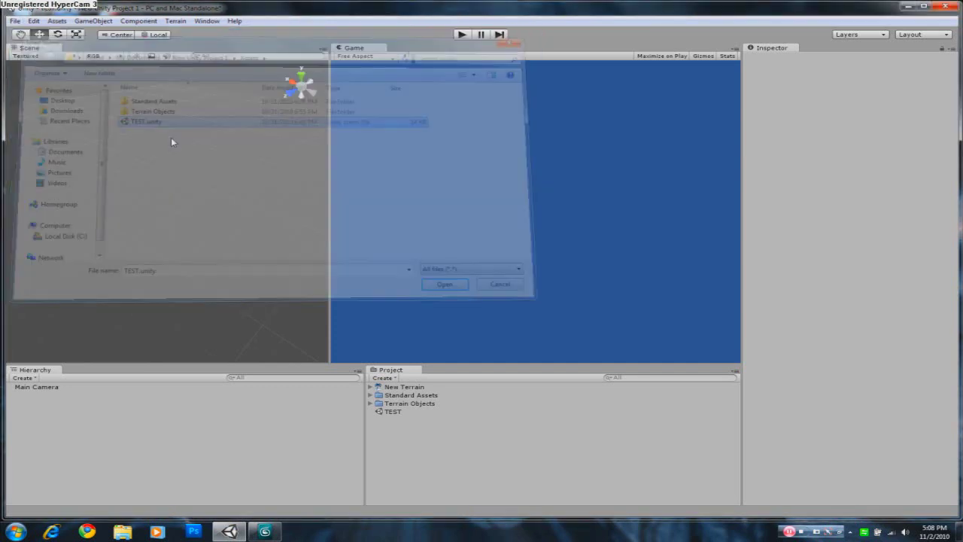
- Look over the textured terrain of the TEST scene from several angles
left_click(370, 395)
left_click(370, 395)
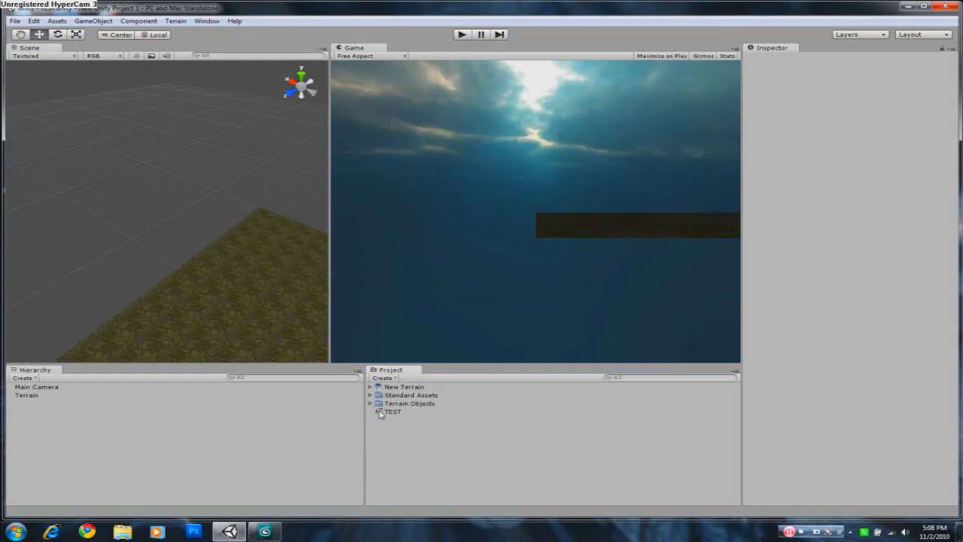
right_click_drag(108, 189, 180, 229)
scroll(180, 230, "up", 3)
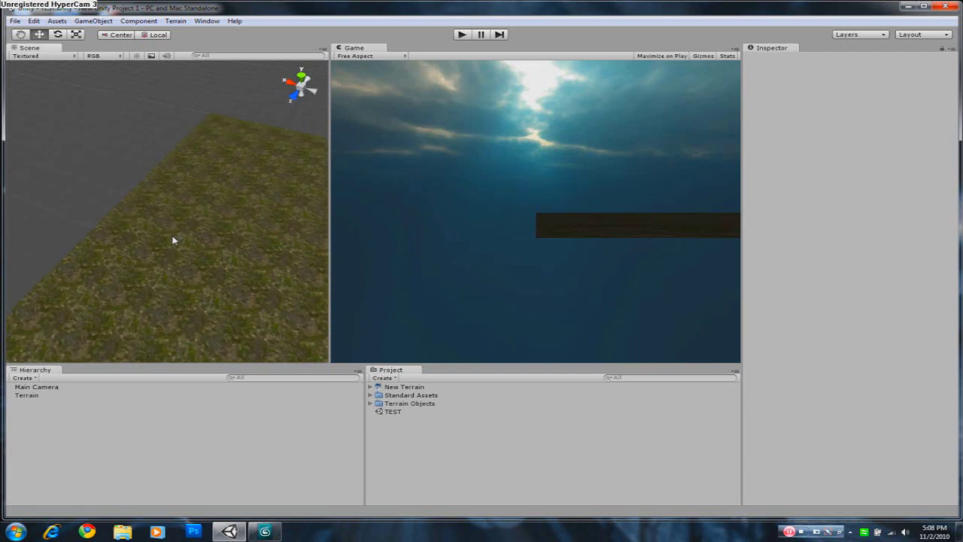
left_click_drag(173, 240, 231, 193, "alt")
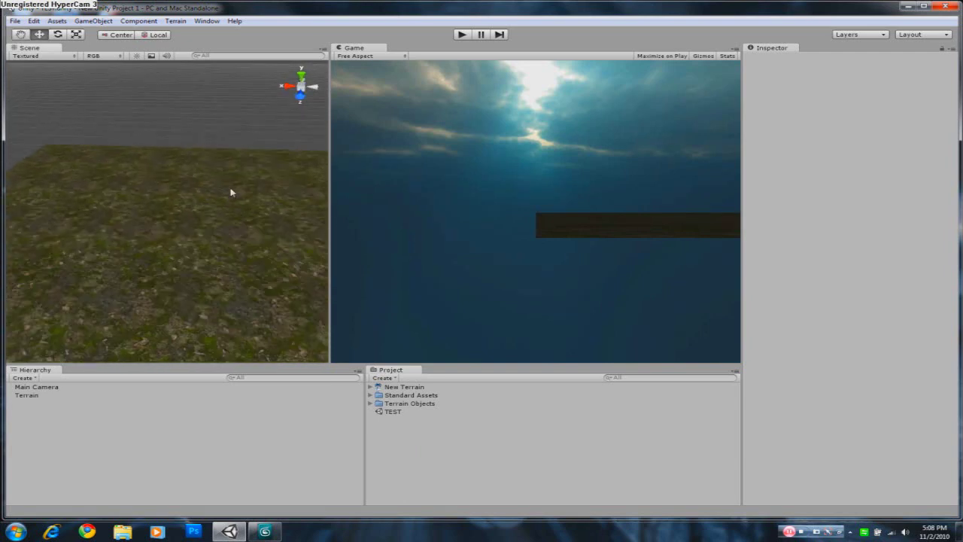
right_click_drag(79, 202, 57, 207)
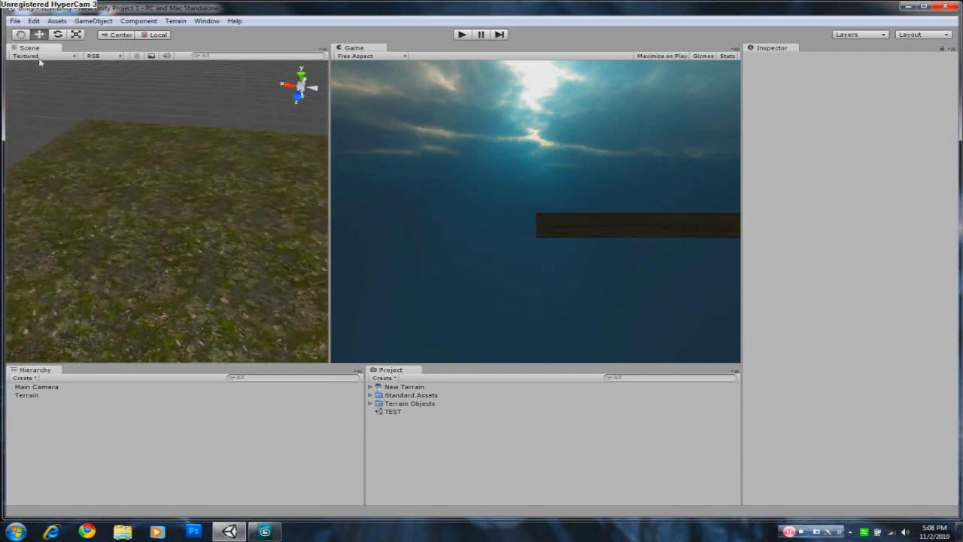
- Import all items of the 3rd Person Character.unitypackage file from the desktop into the project
left_click(15, 21)
left_click(17, 21)
left_click(57, 21)
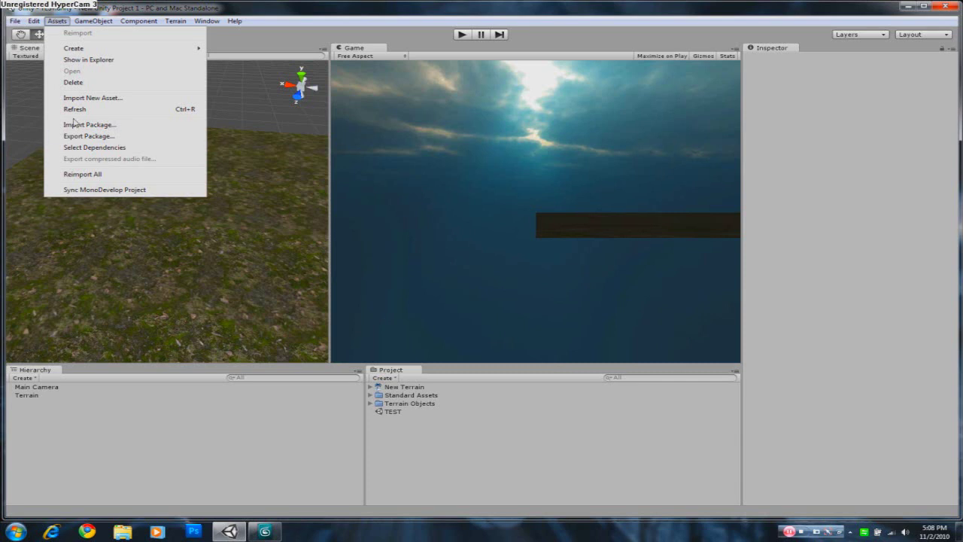
left_click(75, 130)
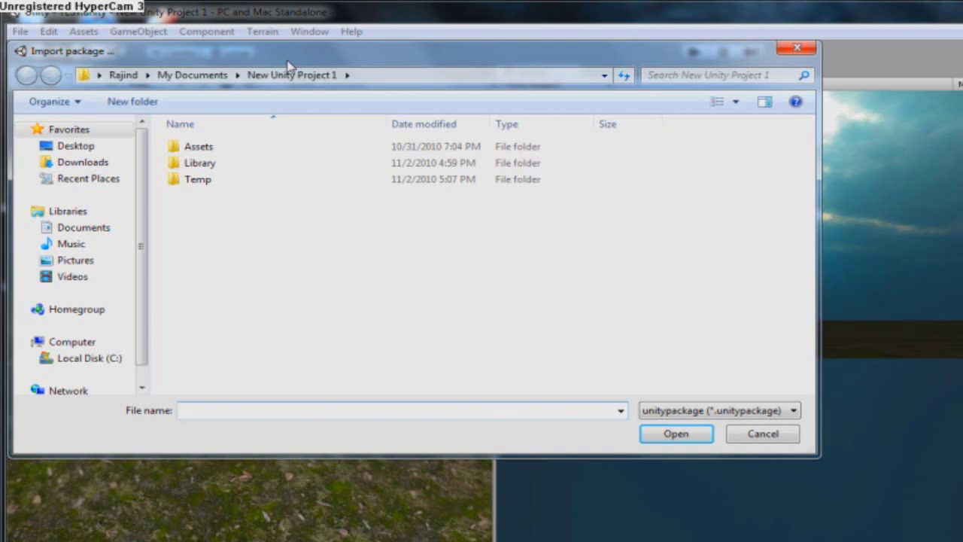
left_click(85, 147)
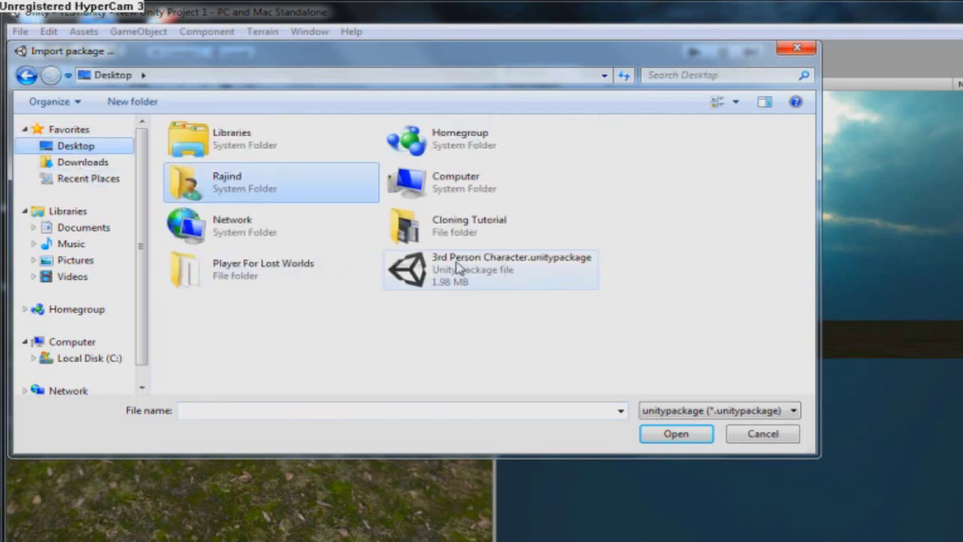
double_click(525, 270)
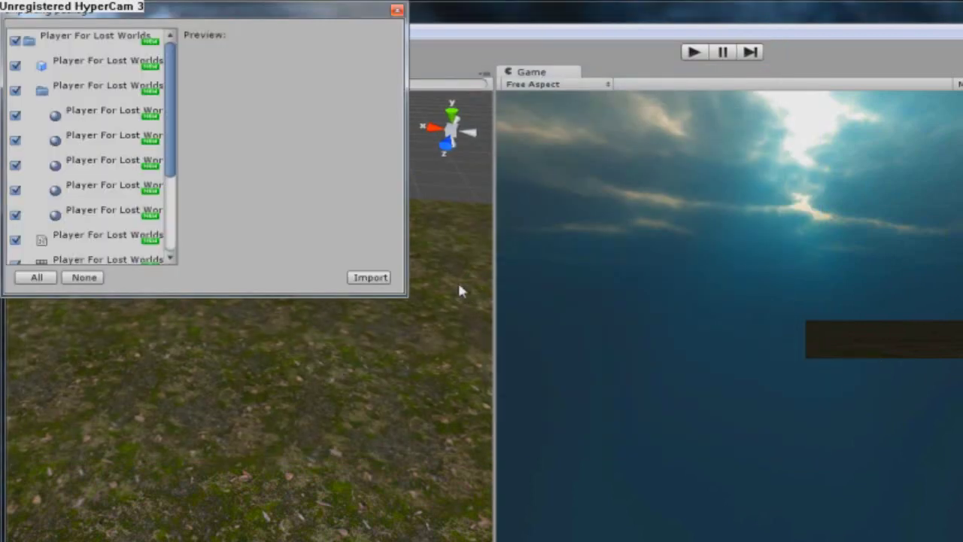
left_click_drag(172, 62, 170, 134)
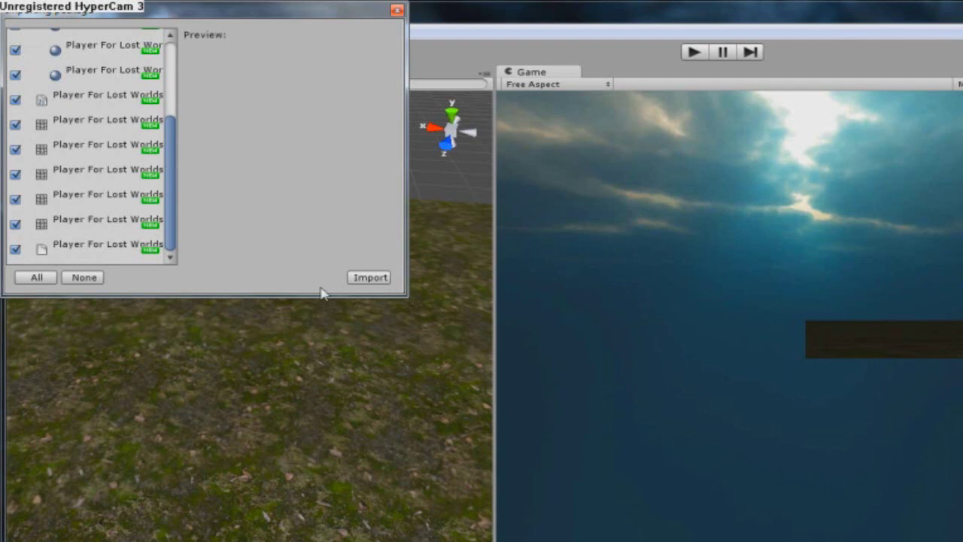
left_click(369, 277)
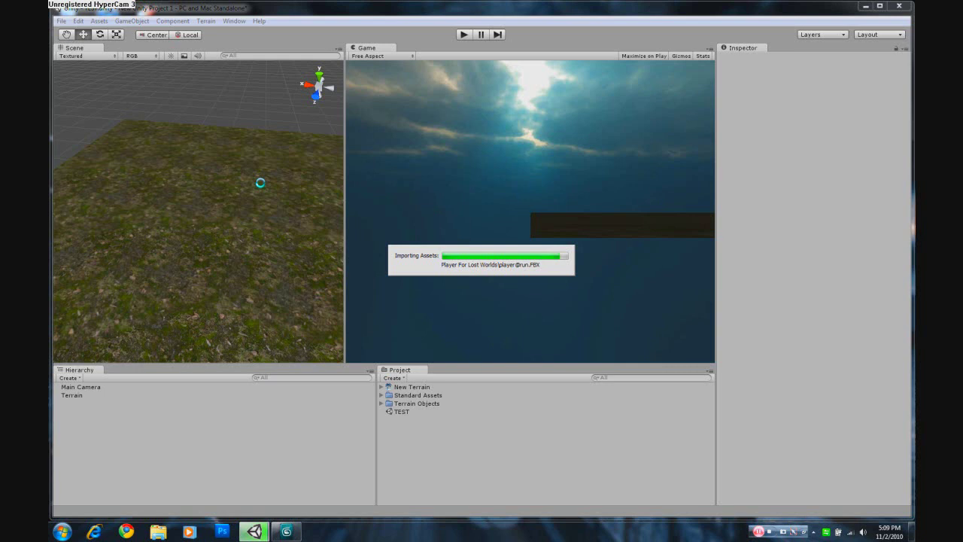
- Point out the imported Player For Lost Worlds folder and inspect the WARLOCK texture inside Terrain Objects
left_click(382, 395)
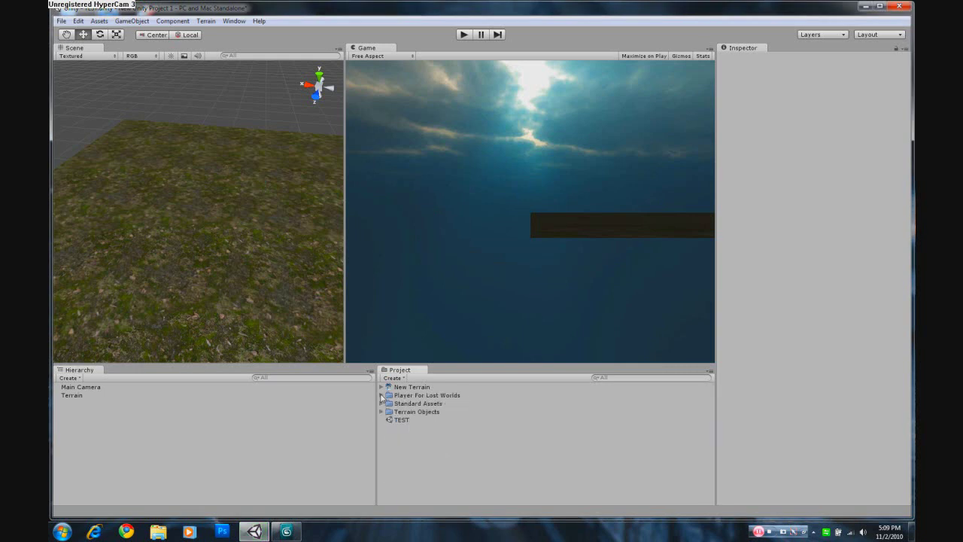
left_click(398, 395)
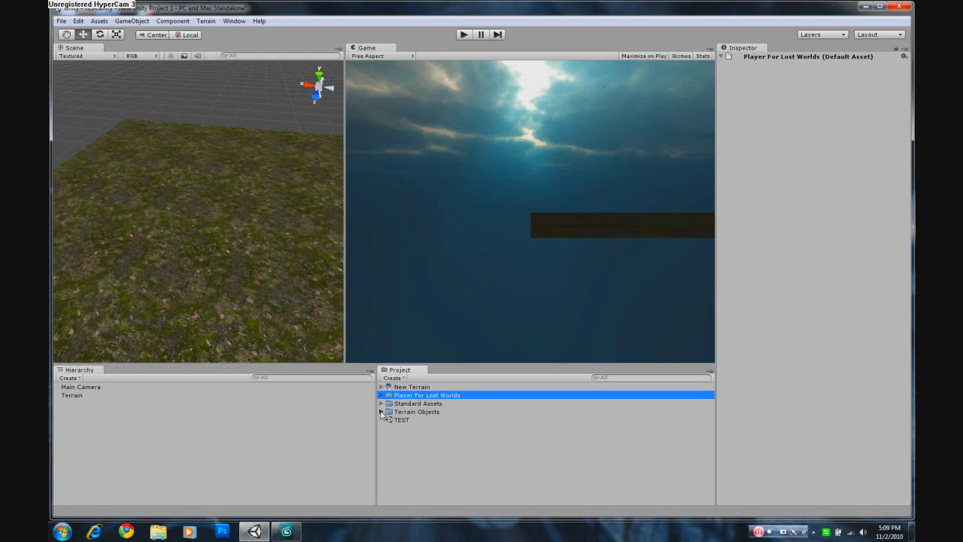
left_click(381, 412)
left_click(412, 420)
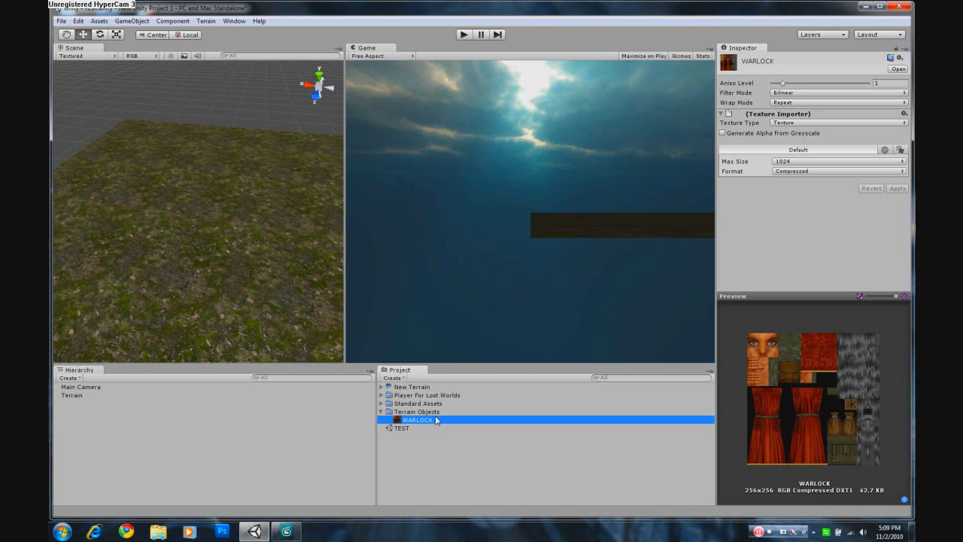
right_click(400, 420)
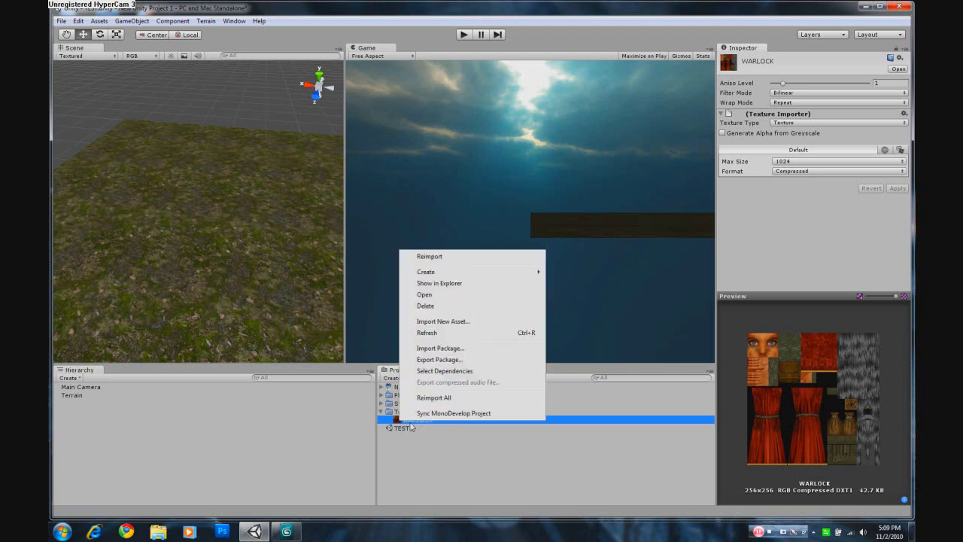
left_click(410, 422)
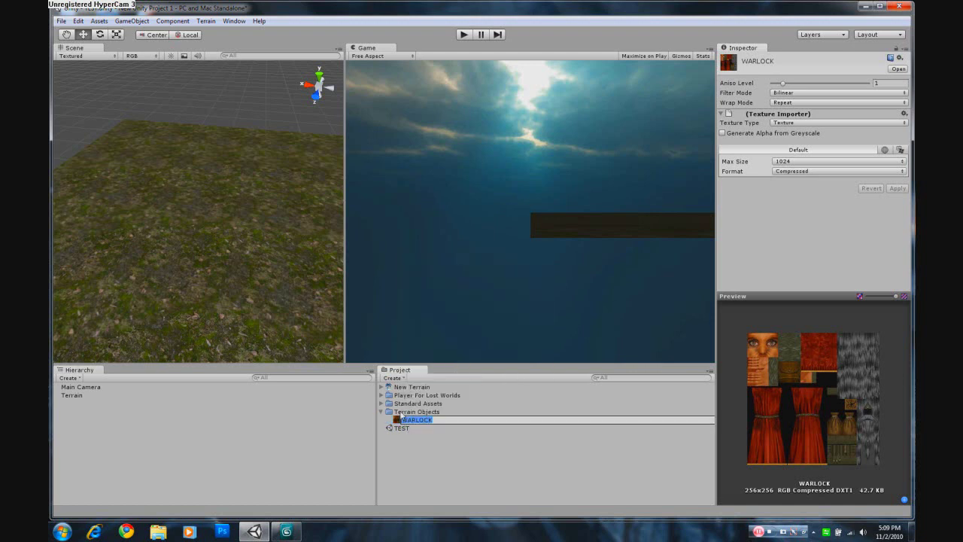
left_click(401, 412)
left_click(381, 412)
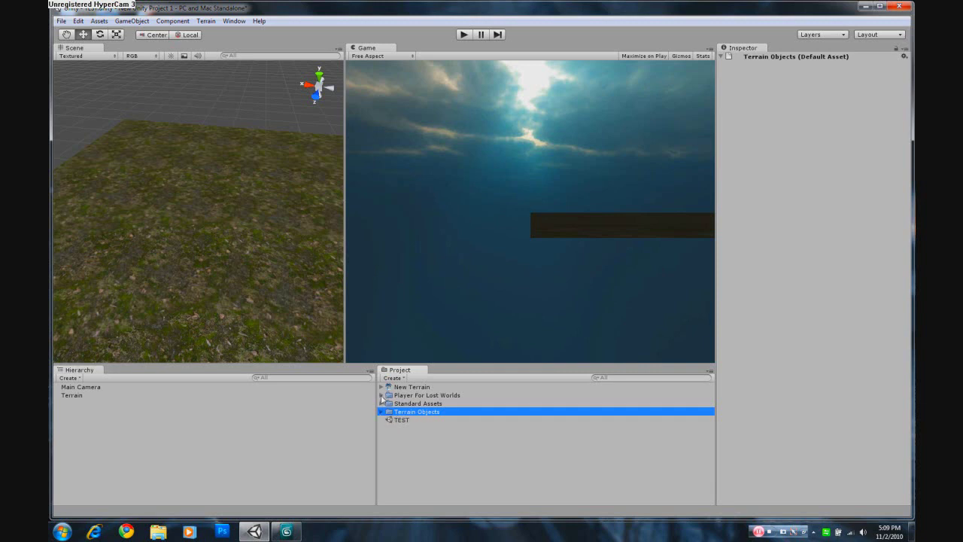
- Expand the Player For Lost Worlds folder and collapse its player@idle, player@run and player@walk assets
left_click(382, 395)
left_click(389, 437)
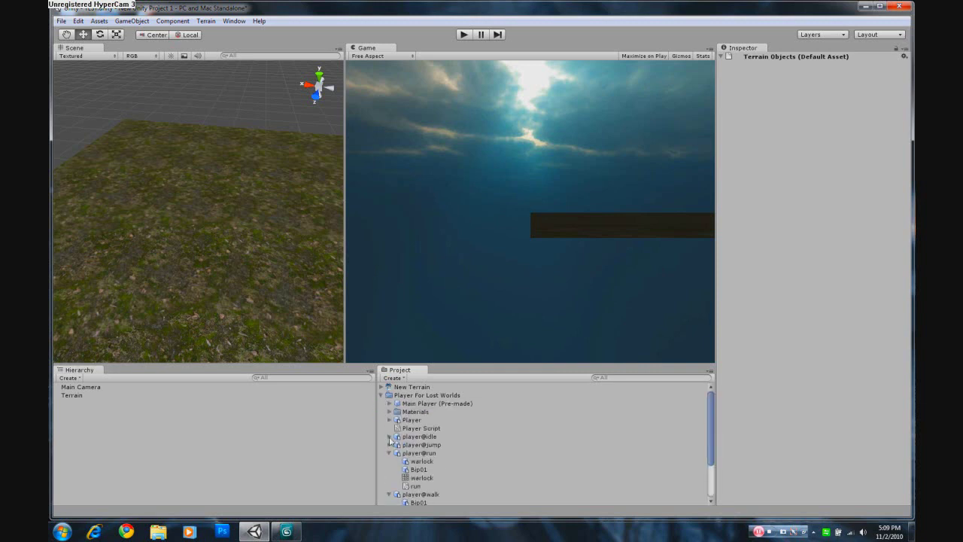
left_click(389, 453)
left_click(389, 461)
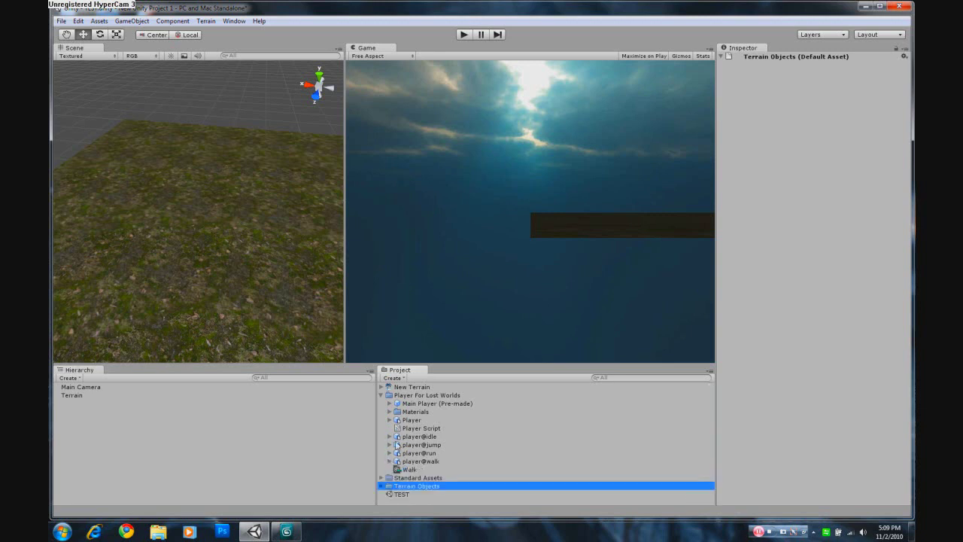
- Inspect the Main Player (Pre-made) prefab, the Player model, the idle, jump, run and walk assets, and the Walk asset
left_click(414, 404)
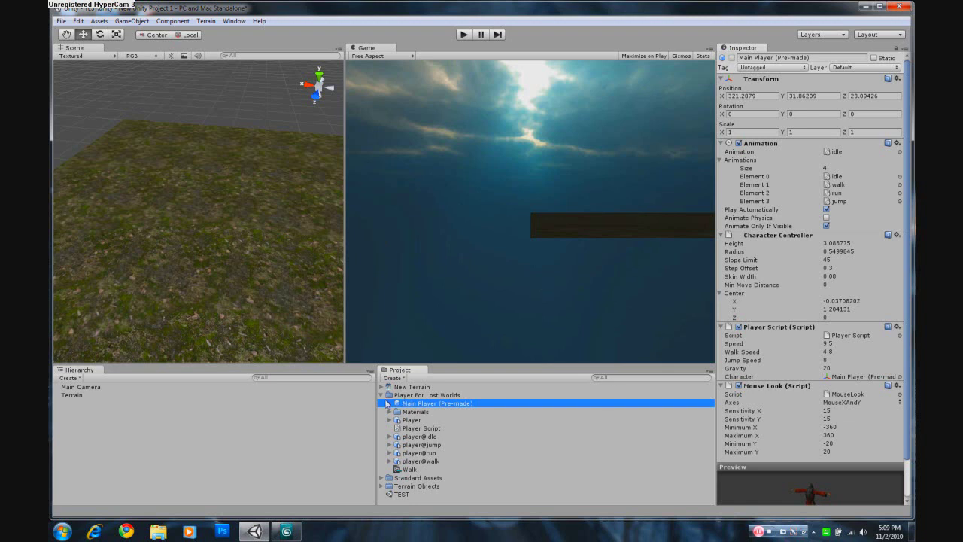
left_click(407, 422)
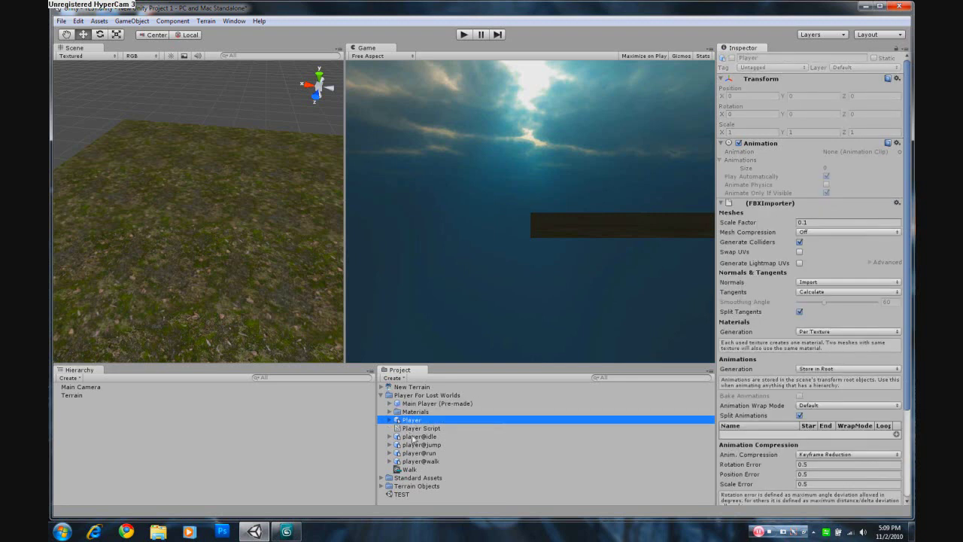
left_click(412, 438)
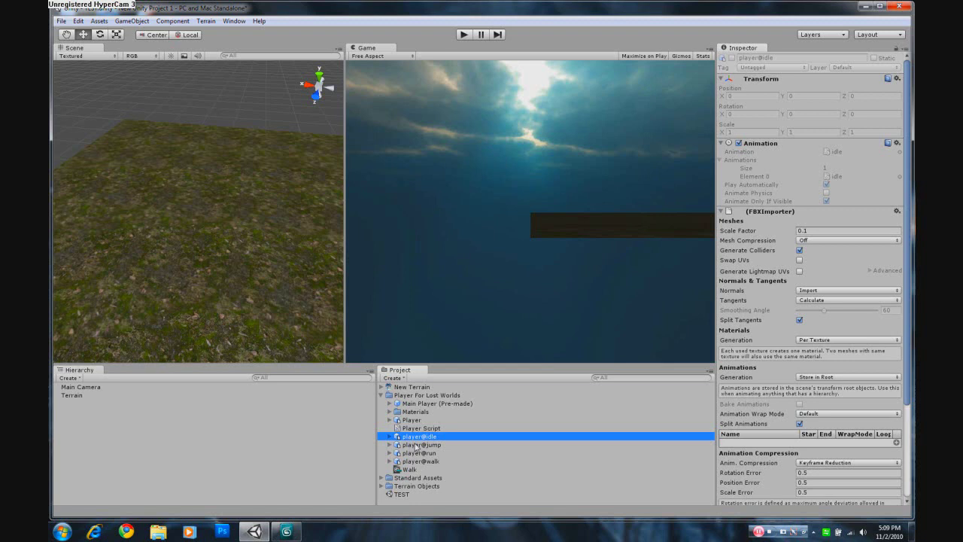
left_click(416, 445)
left_click(421, 455)
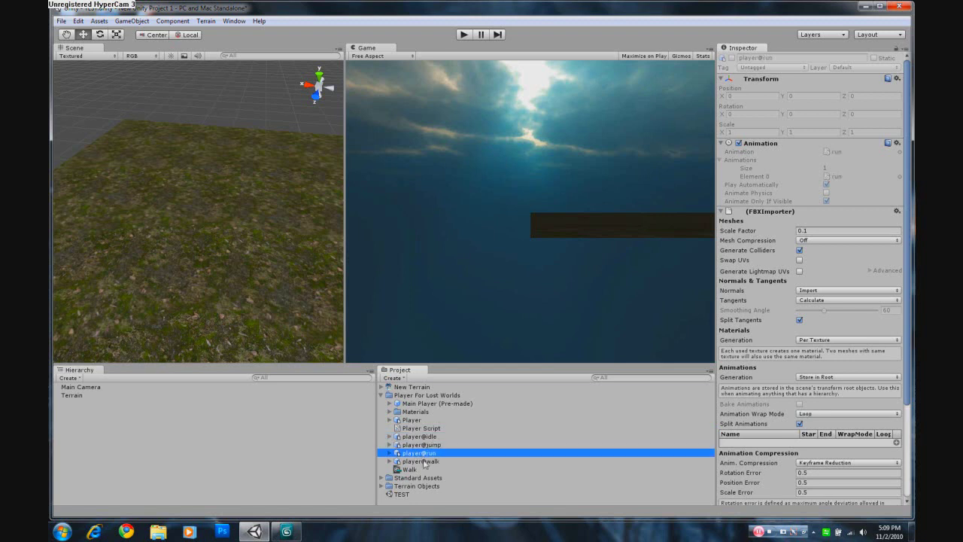
left_click(424, 462)
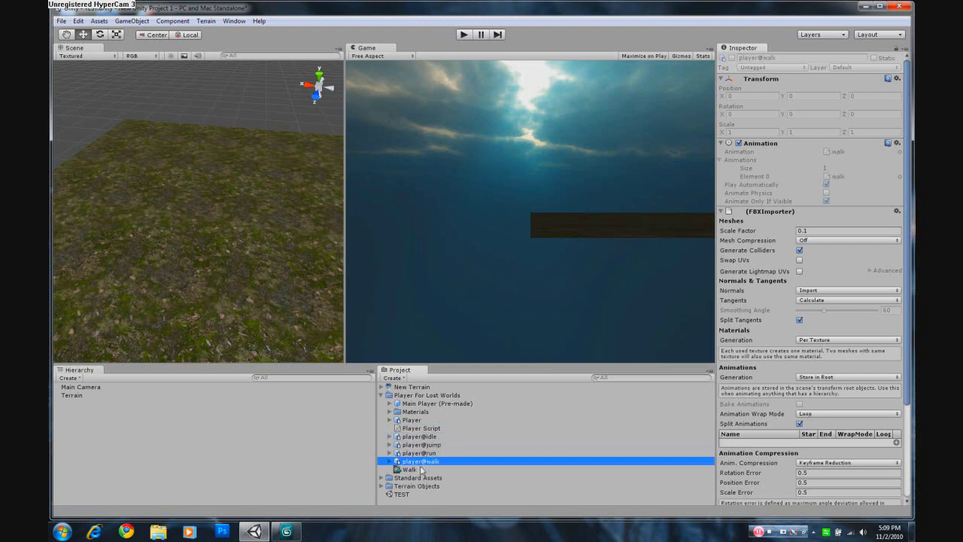
left_click(417, 470)
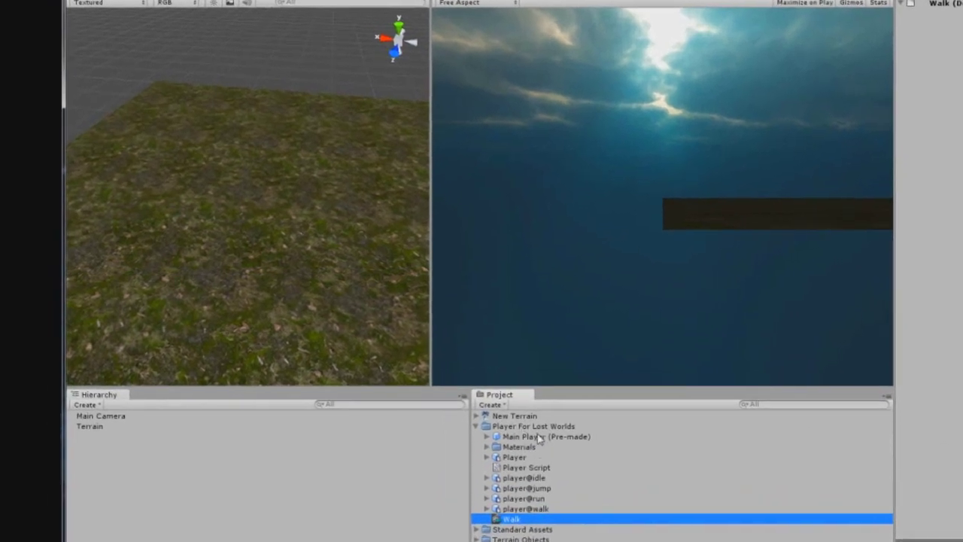
- Place the Main Player (Pre-made) prefab at the terrain's far edge and play-test its movement
left_click_drag(539, 438, 155, 88)
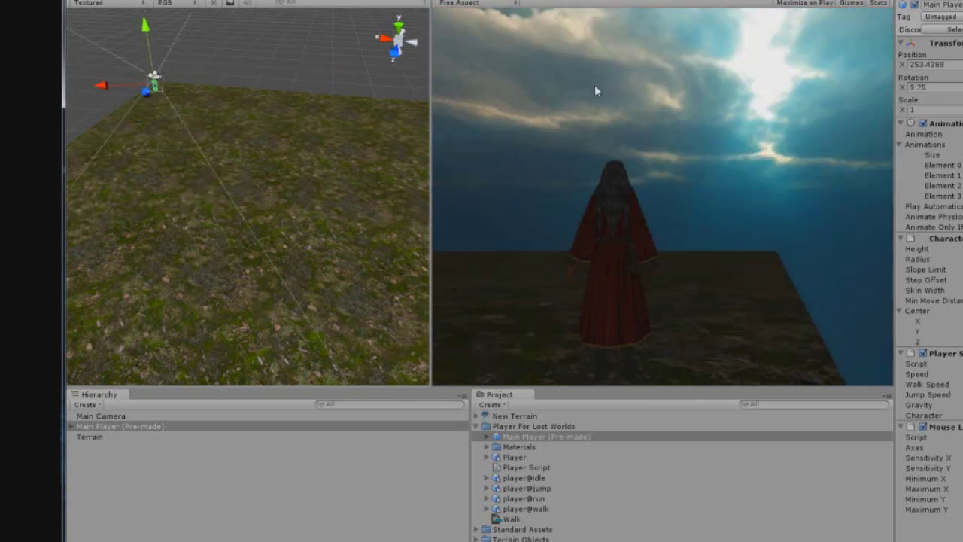
key("w")
key("w")
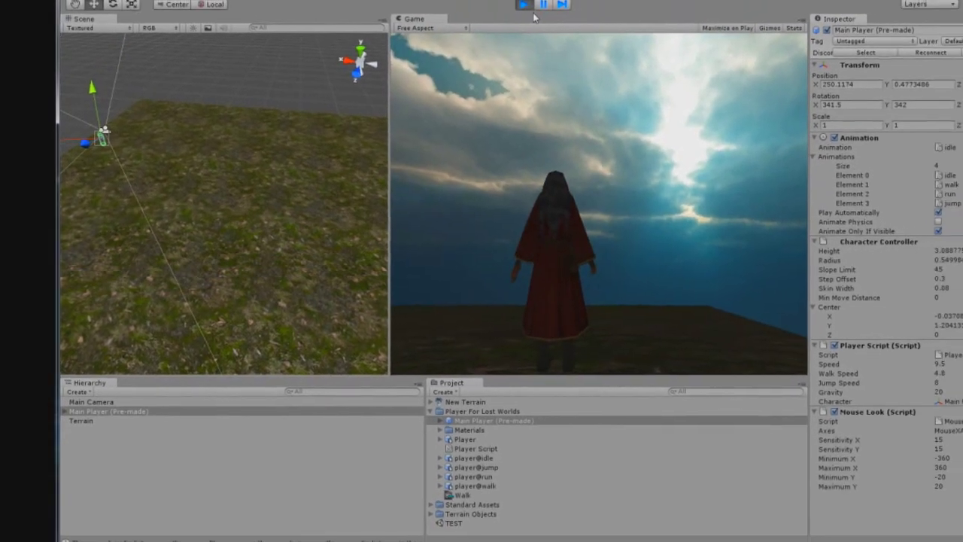
left_click(520, 7)
left_click(498, 16)
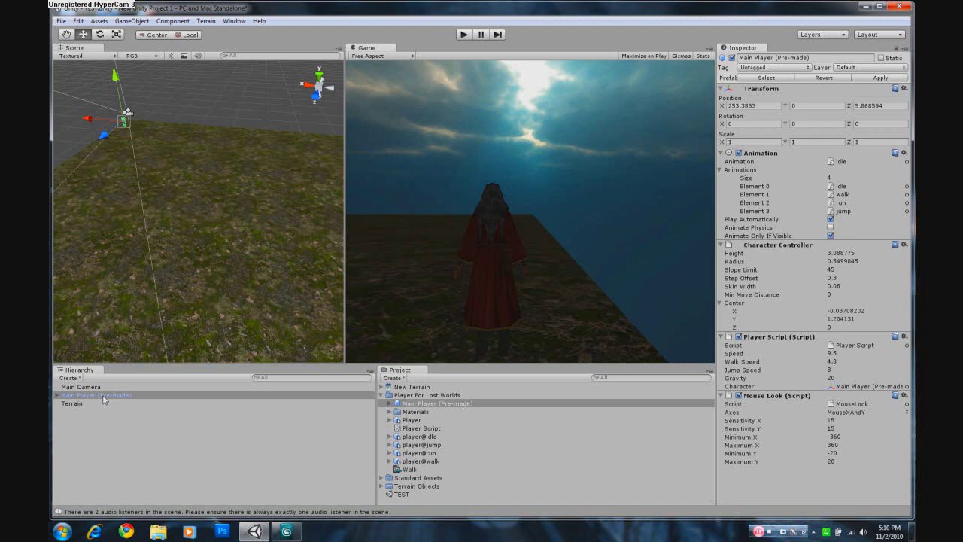
- Delete the Main Player (Pre-made) object from the scene
left_click(103, 395)
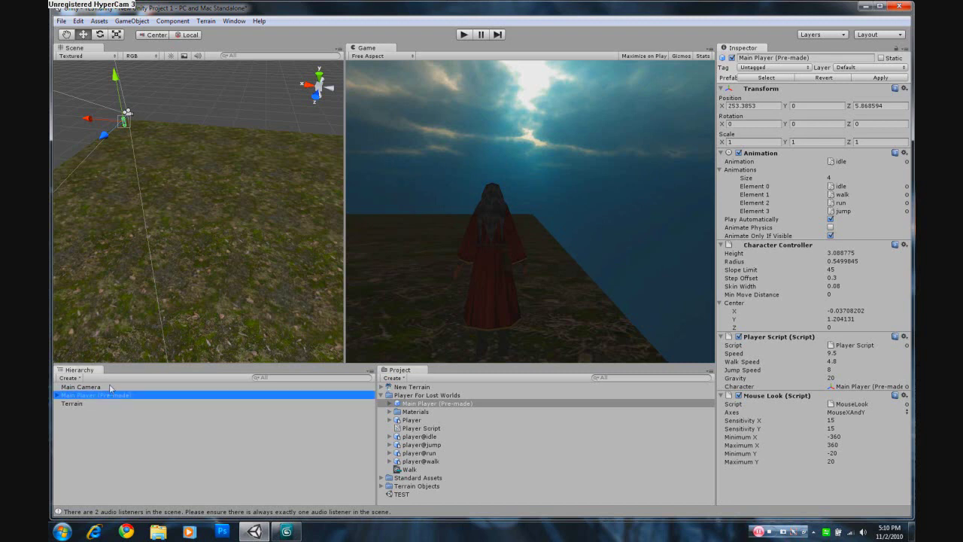
key("Delete")
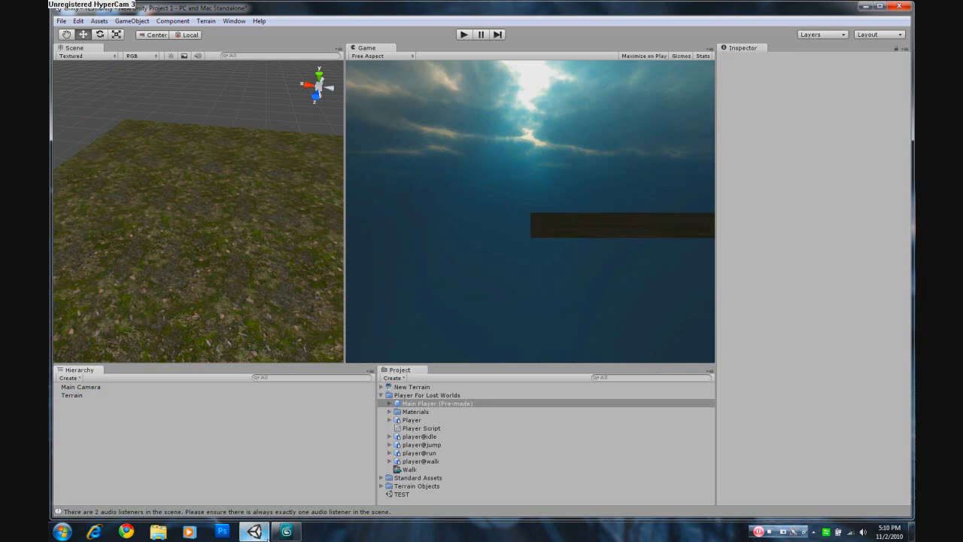
- Switch to 3ds Max and scrub through the character's run animation, ending at frame 0
left_click(286, 531)
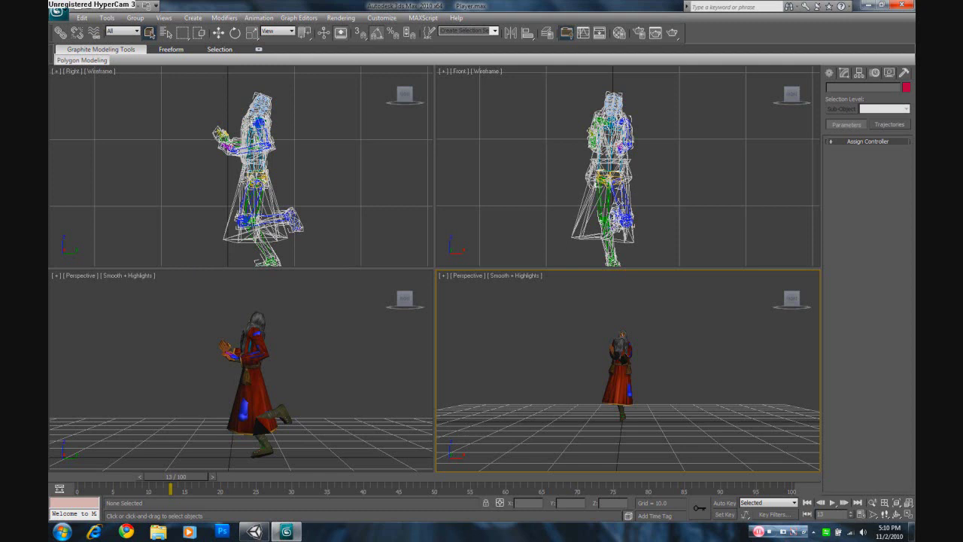
left_click(618, 202)
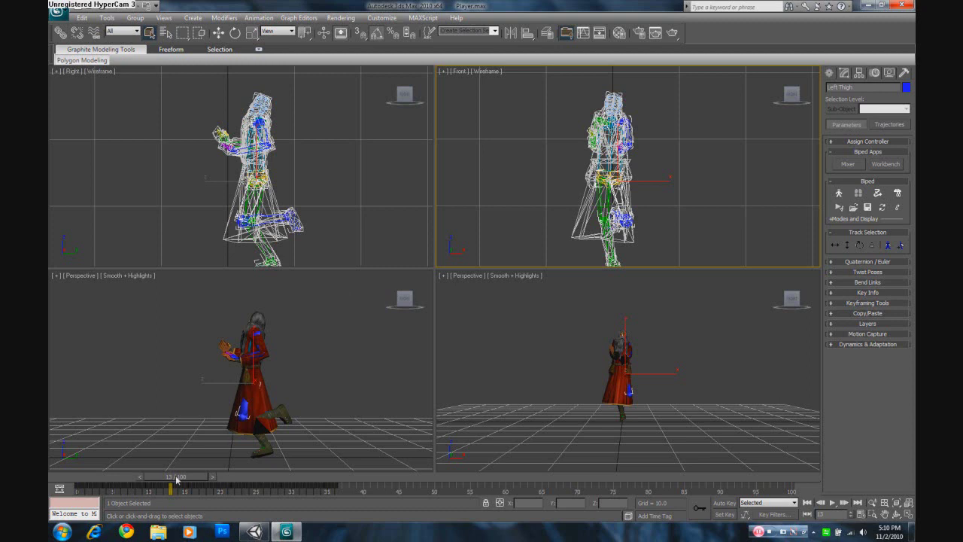
left_click_drag(177, 477, 76, 482)
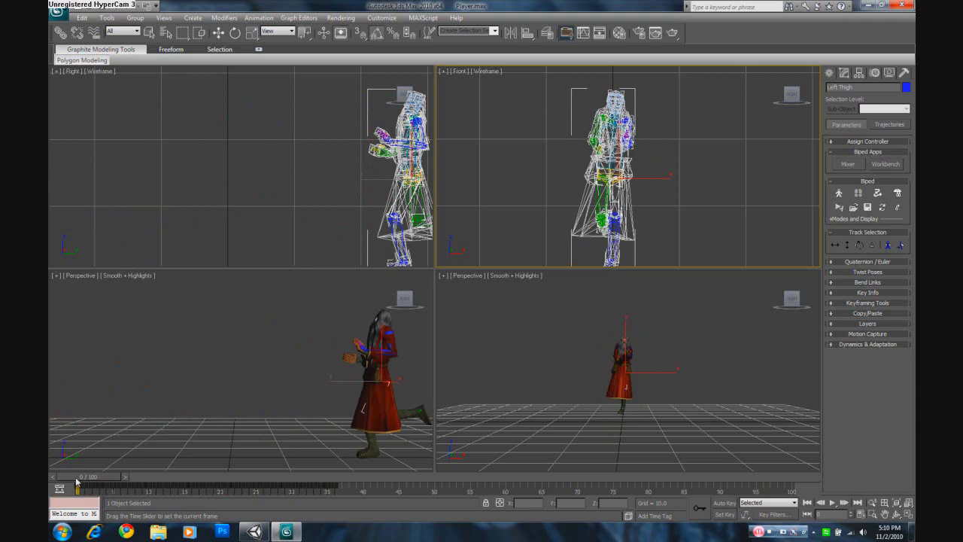
key("q")
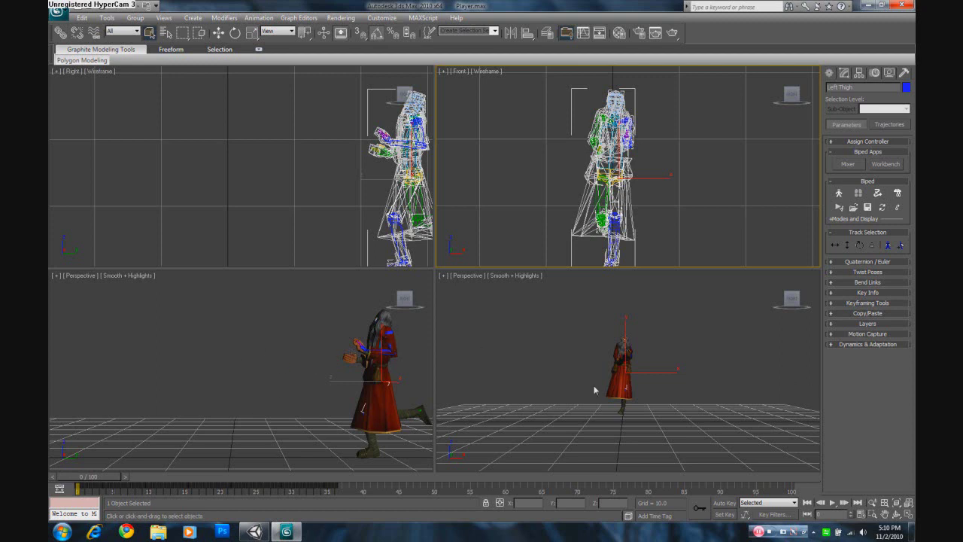
left_click_drag(111, 477, 68, 465)
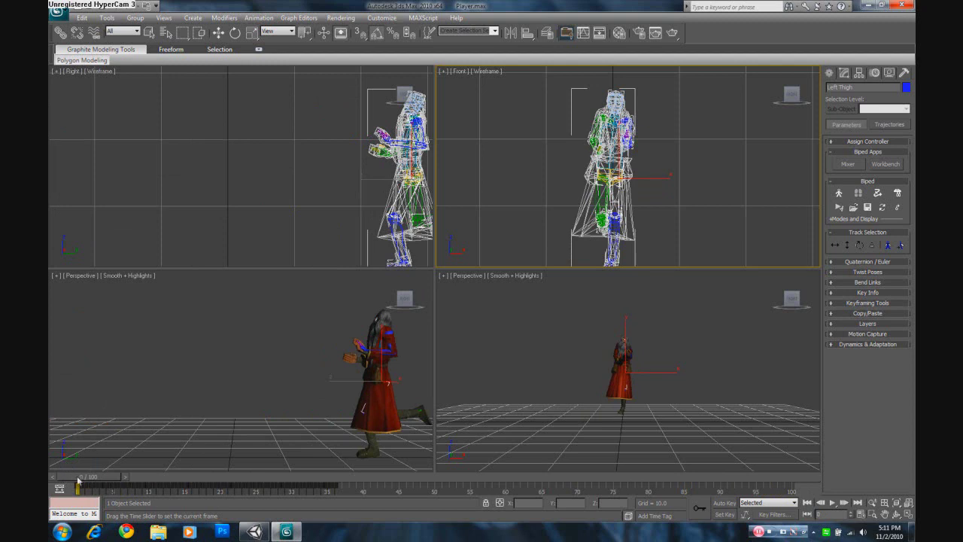
left_click_drag(78, 480, 50, 519)
left_click_drag(123, 519, 51, 519)
key("q")
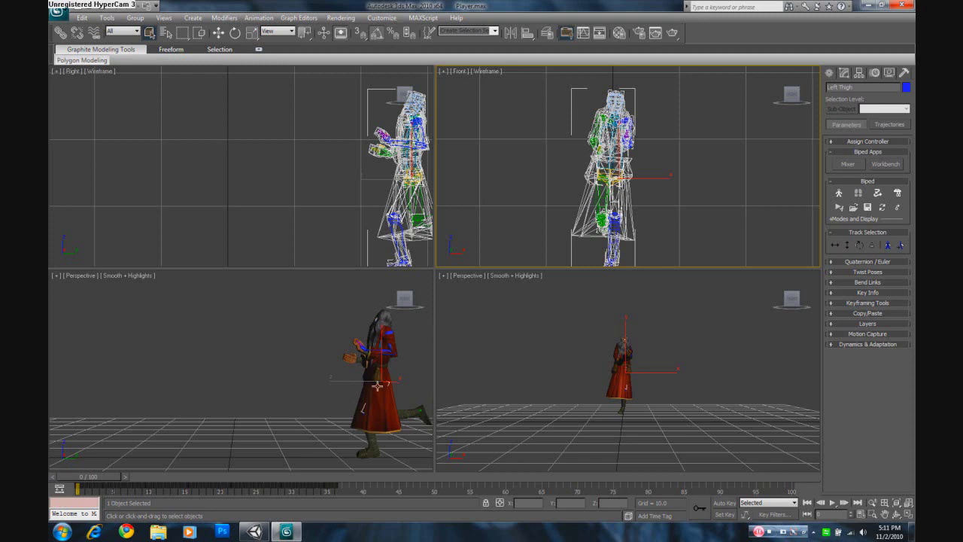
- Turn on In Place Mode for the biped through its left upper arm and scrub the run animation to check it
left_click(389, 332)
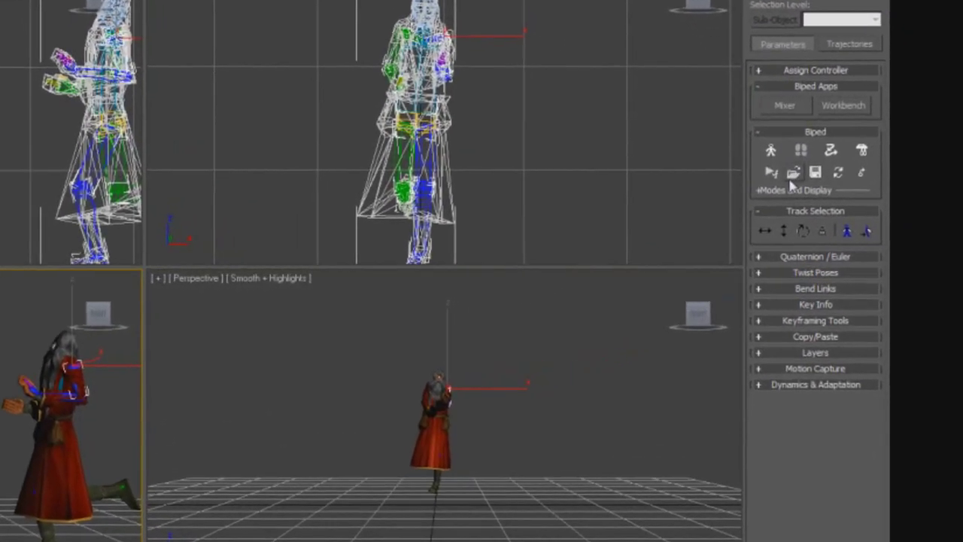
left_click(773, 194)
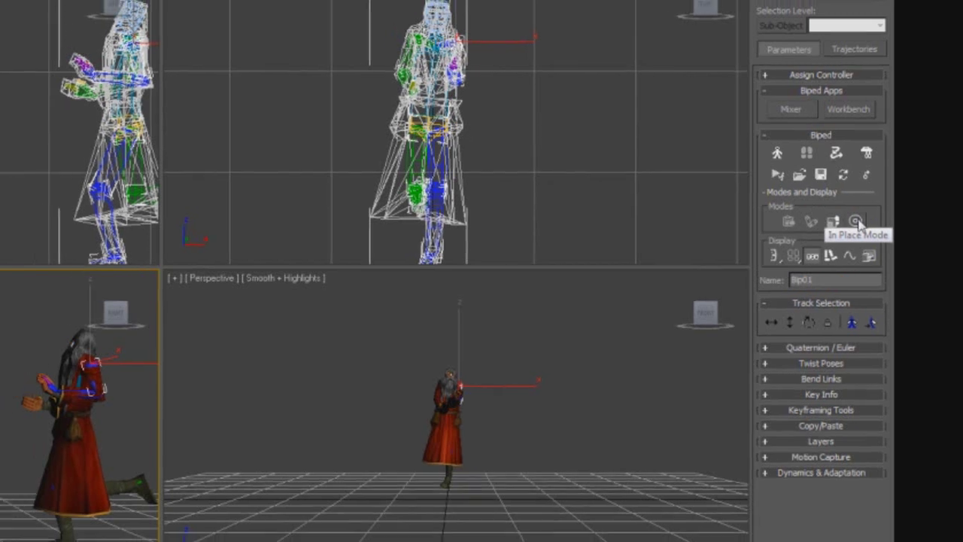
left_click(854, 222)
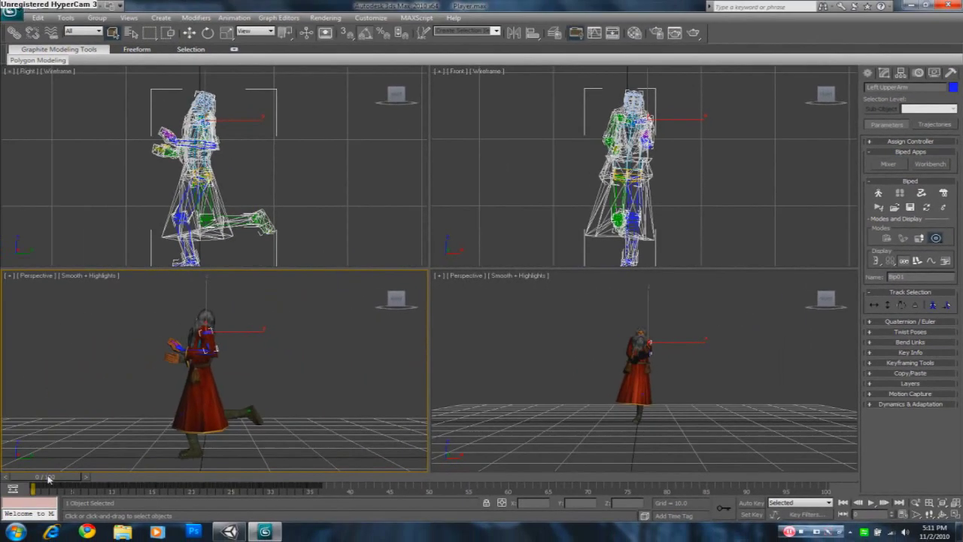
mouse_move(48, 479)
left_mouse_down()
mouse_move(482, 493)
mouse_move(235, 502)
mouse_move(23, 490)
mouse_move(251, 490)
mouse_move(210, 501)
mouse_move(54, 495)
left_mouse_up()
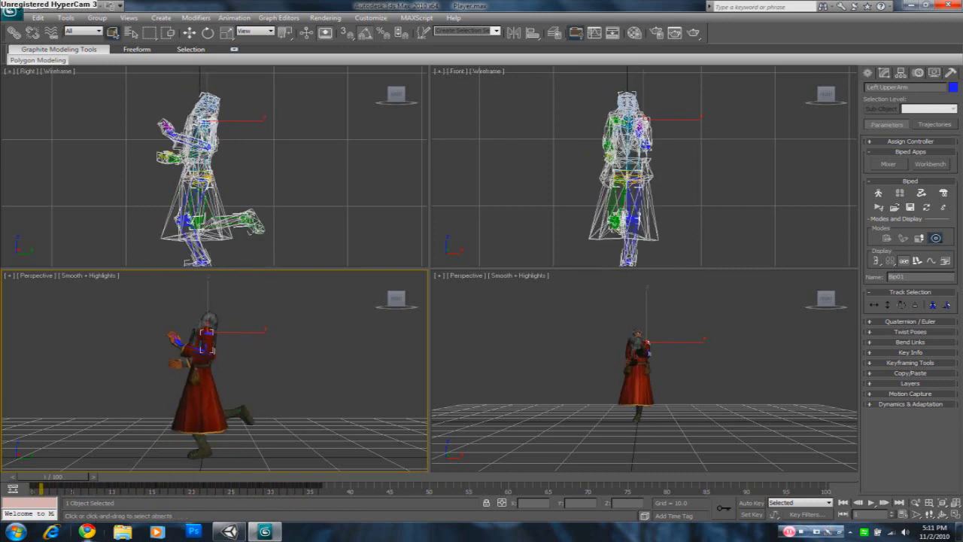
- Switch to Unity and review the Player Script code in the Player For Lost Worlds folder
left_click(229, 531)
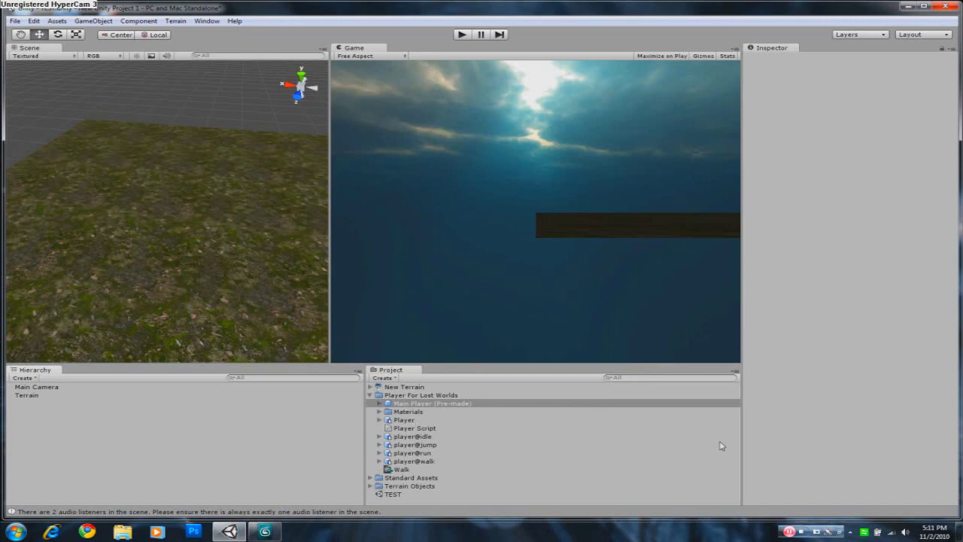
left_click(401, 429)
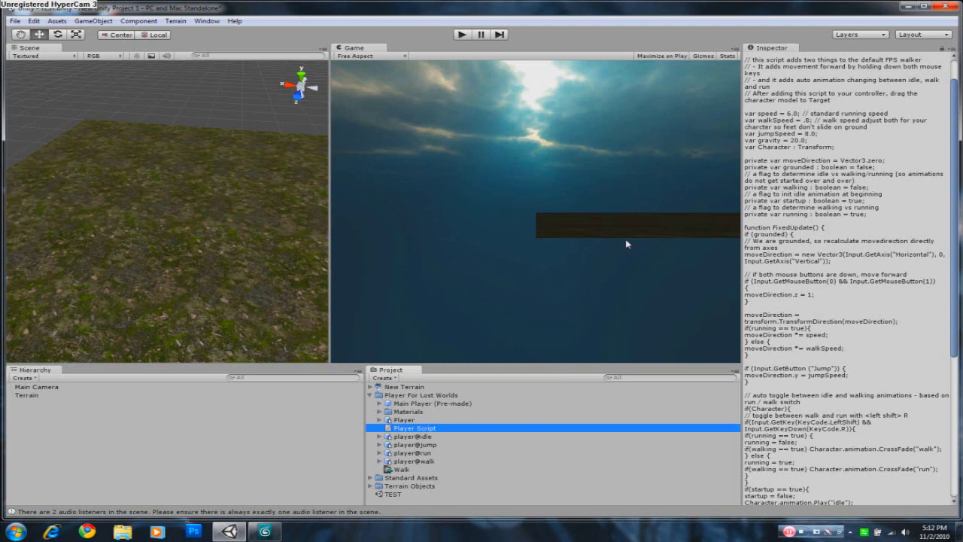
left_click(435, 437)
left_click(437, 430)
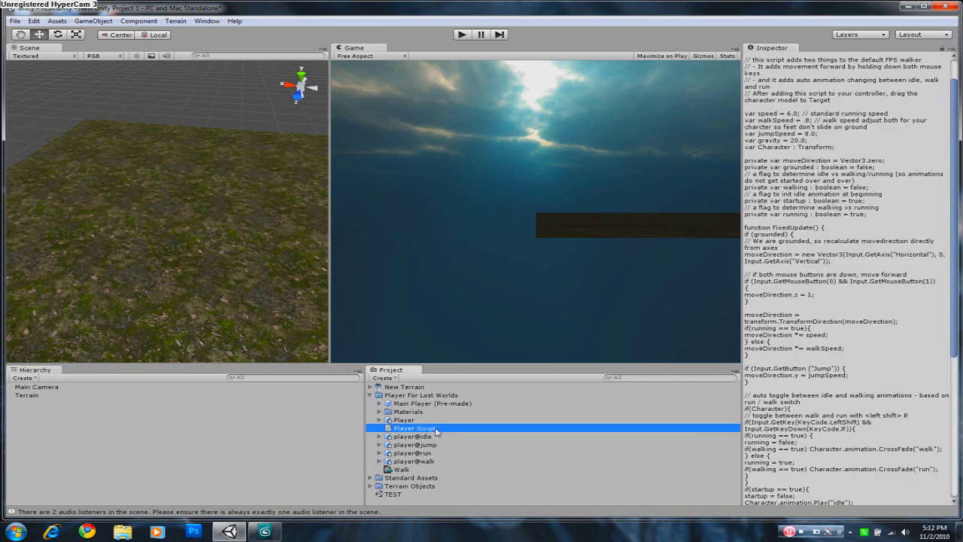
- Return to 3ds Max, select the whole character with all its keyframes, and move the keys to the end of the timeline
left_click(230, 531)
left_click(258, 534)
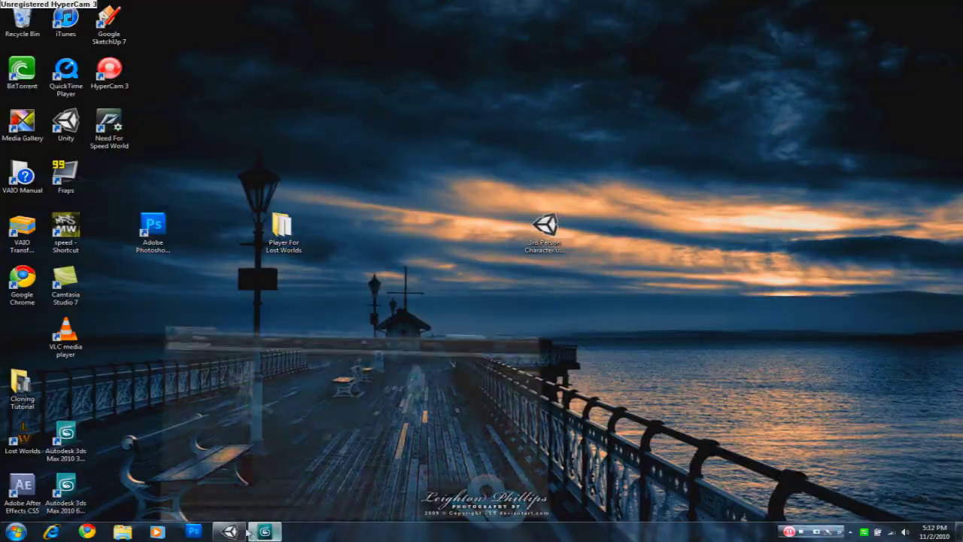
left_click_drag(75, 479, 27, 484)
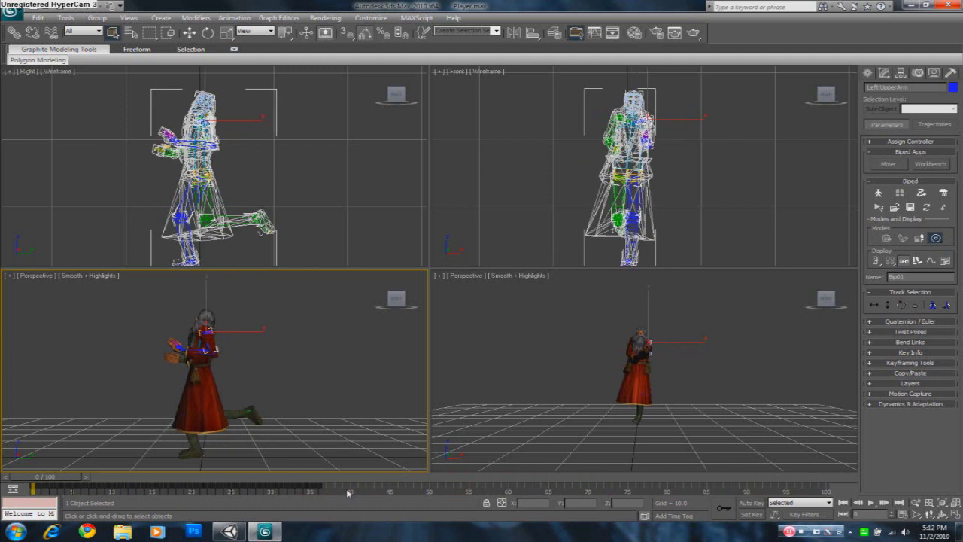
left_click_drag(103, 303, 413, 512)
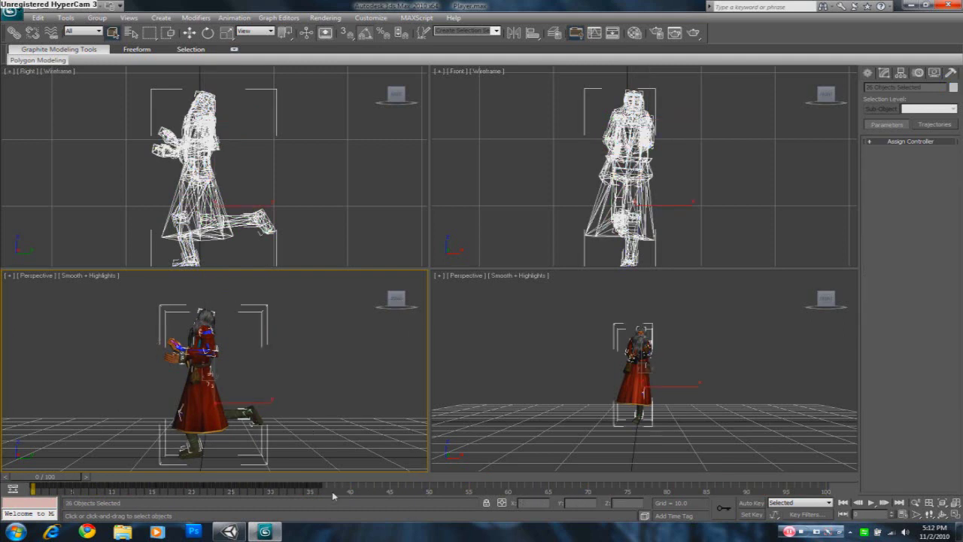
left_click_drag(335, 488, 2, 483)
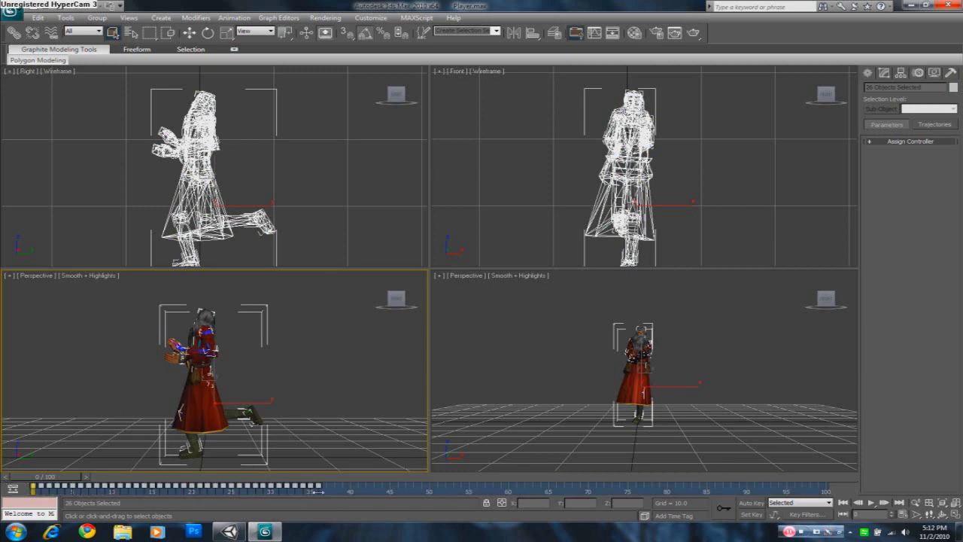
left_click_drag(317, 488, 904, 484, "shift")
left_click_drag(62, 477, 821, 469)
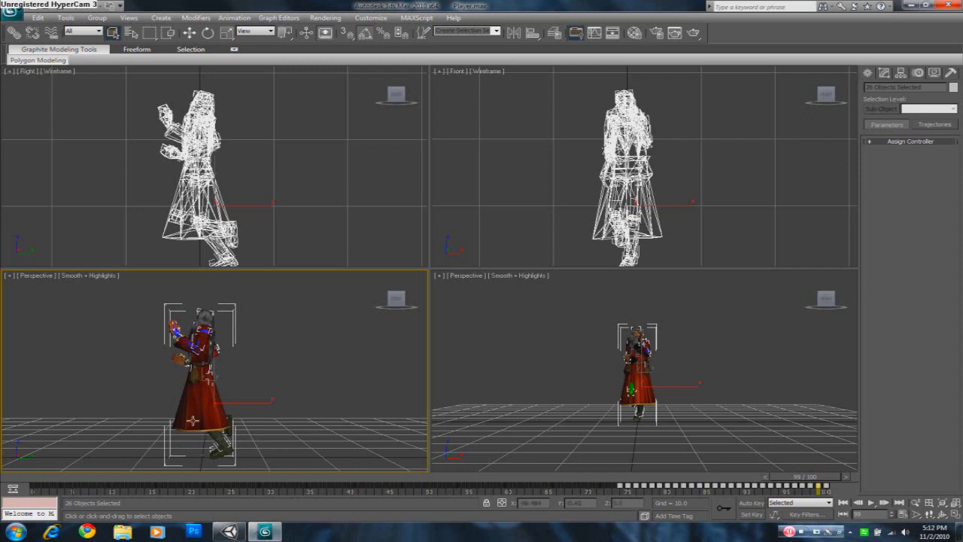
- Switch to Unity and examine the import settings of the player@run asset and the Player model
left_click(229, 531)
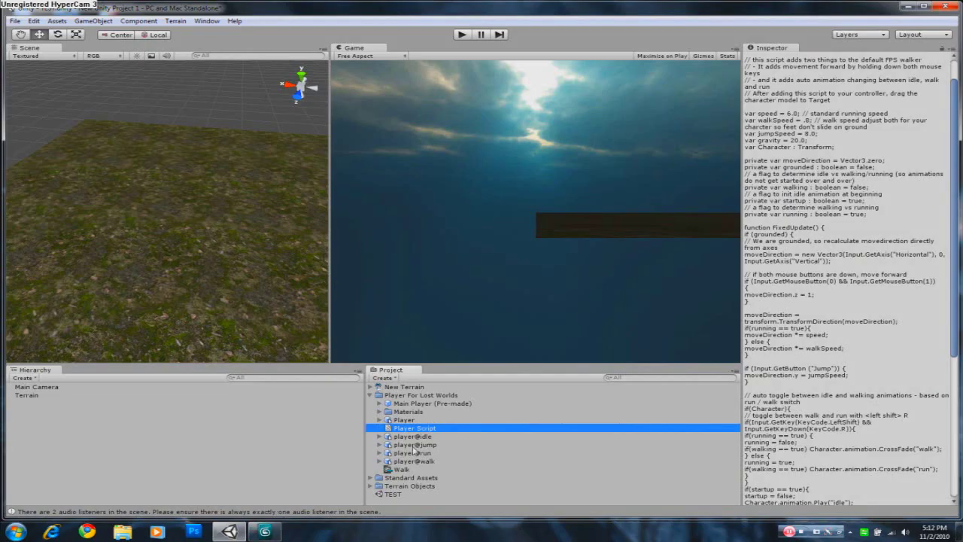
left_click(422, 456)
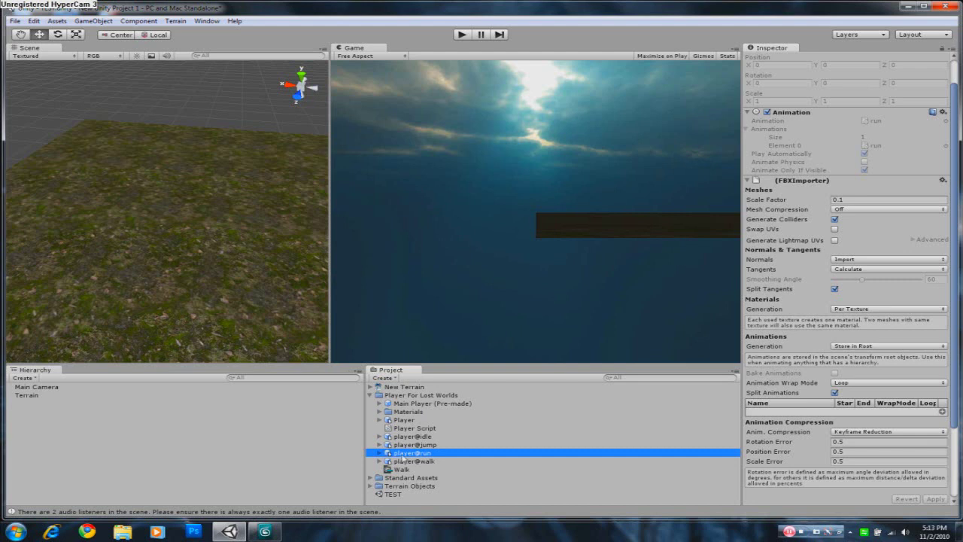
left_click(409, 421)
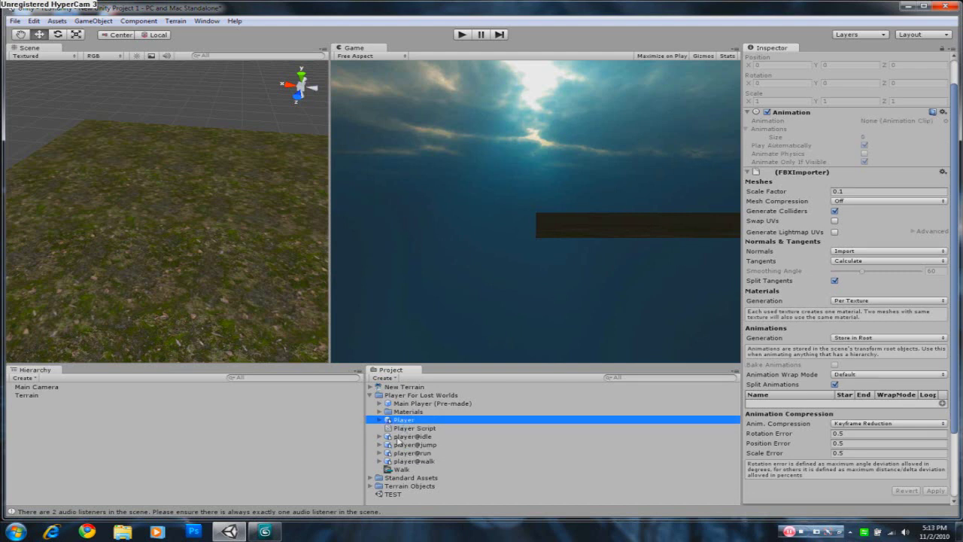
- Place the player@idle model on the terrain near its far edge and select it to show its Animation component
left_click_drag(397, 438, 91, 131)
key("f")
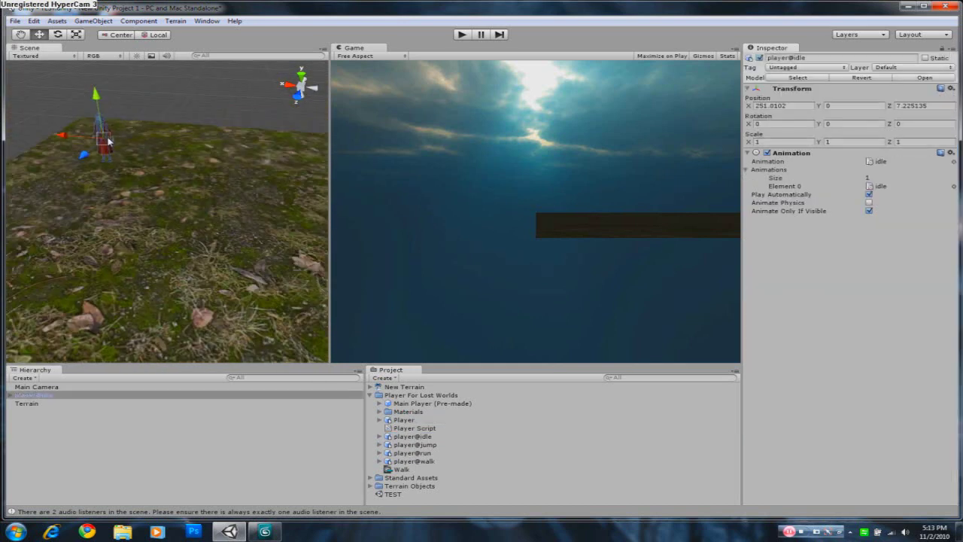
left_click(404, 437)
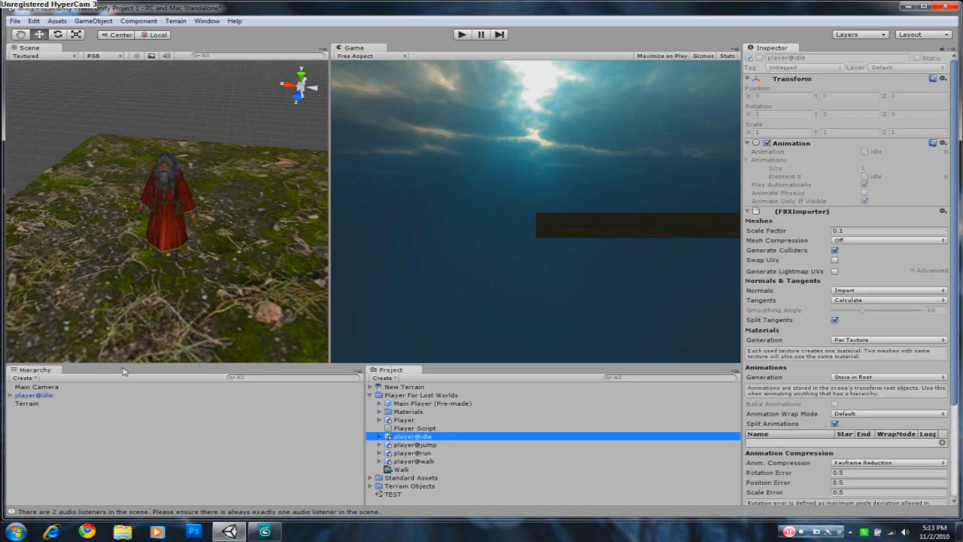
left_click(27, 395)
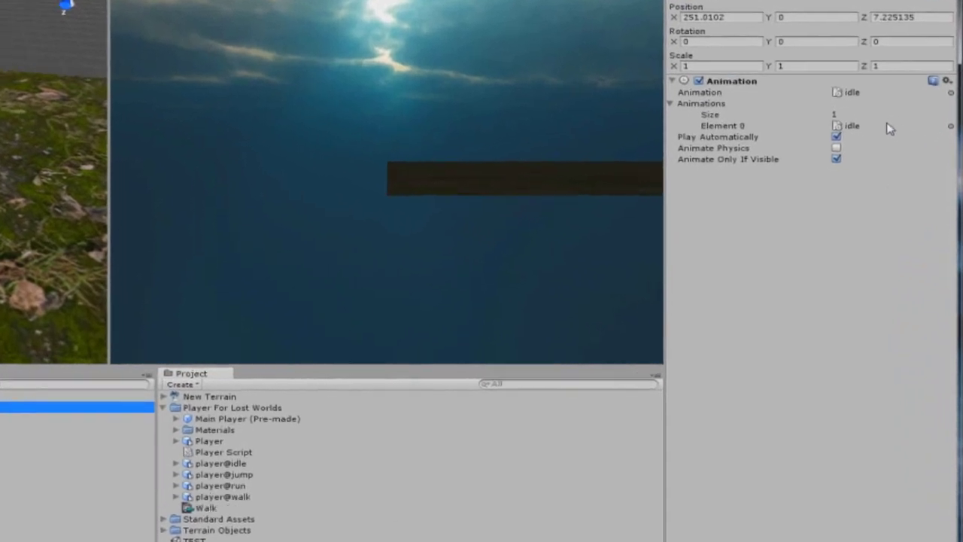
- Set the size of the Animations list on the player@idle object to 3
left_click(846, 115)
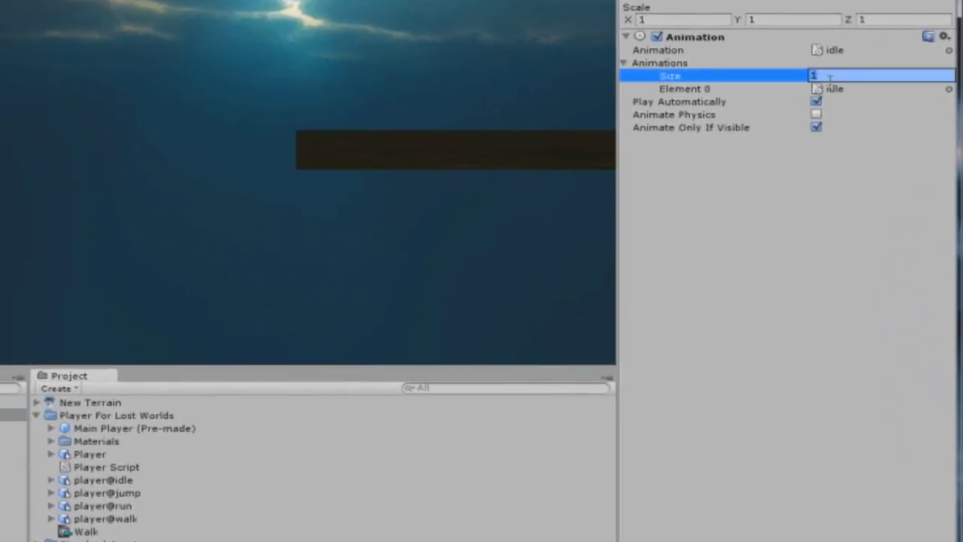
type("3")
key("Return")
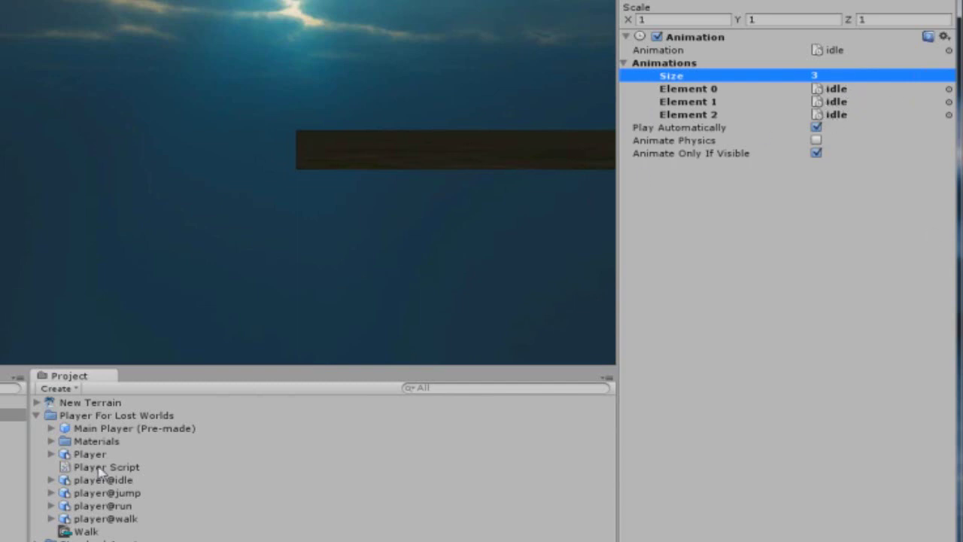
- Assign the walk clip from the player@walk asset to Element 1 of the player's Animations list
left_click(52, 518)
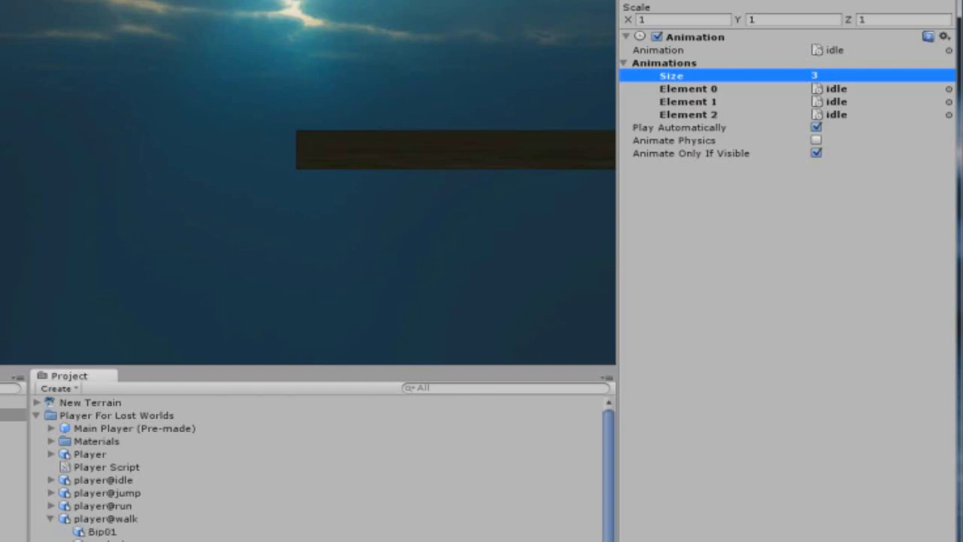
left_click(92, 540)
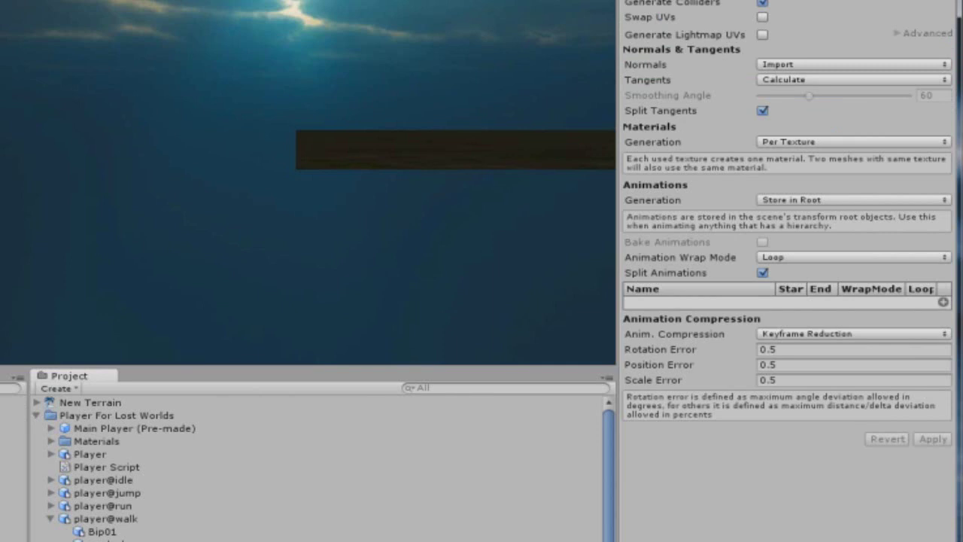
left_click(9, 414)
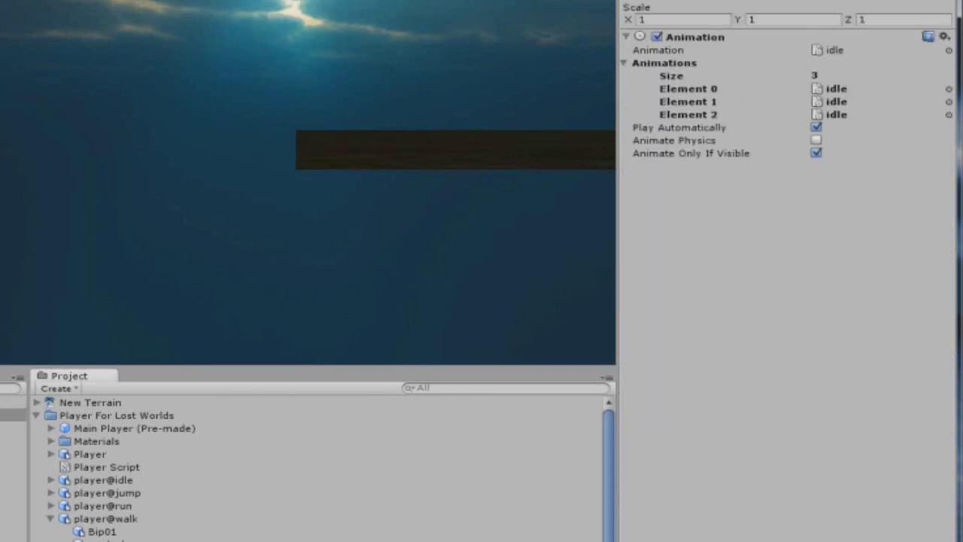
left_click(854, 102)
left_click_drag(852, 98, 852, 100)
left_click(52, 519)
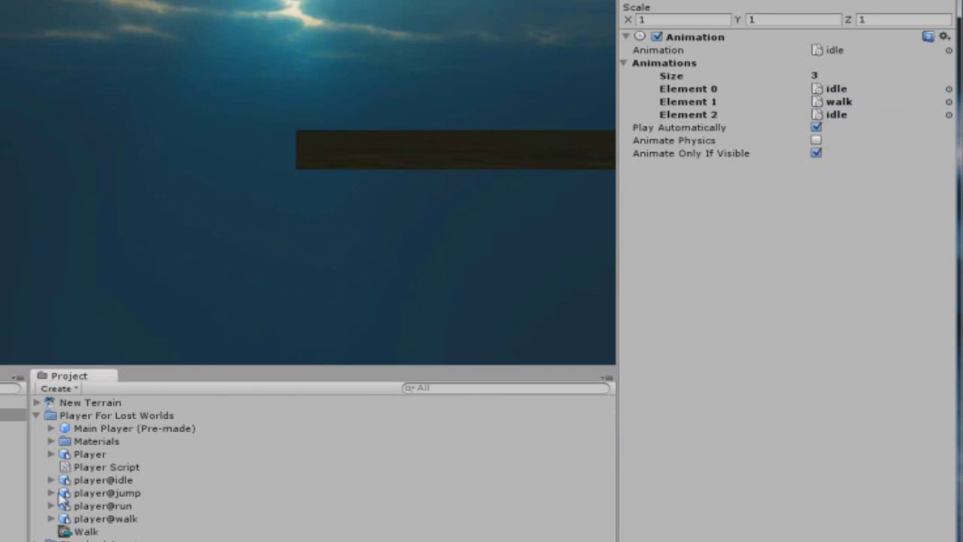
- Assign the run clip from the player@run asset to Element 2 of the player's Animations list
left_click(51, 506)
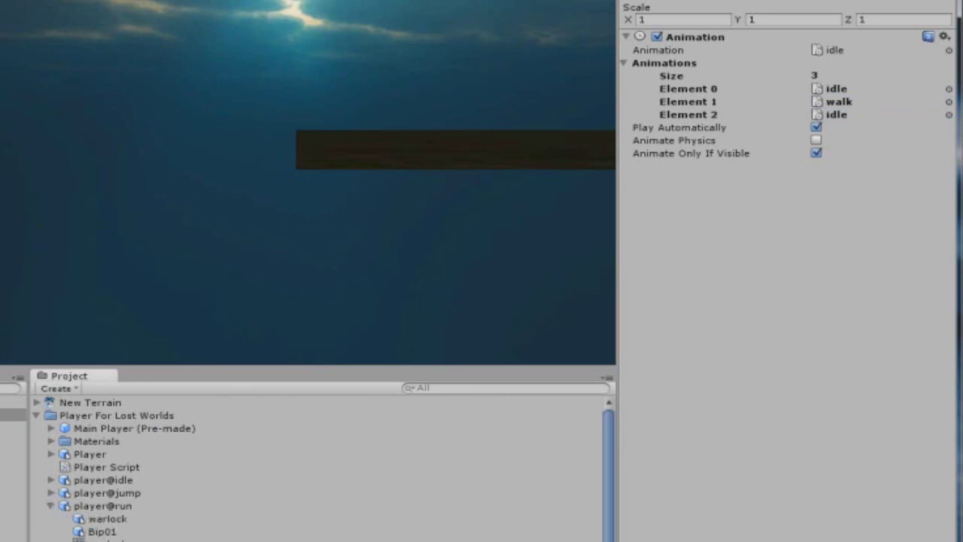
left_click(103, 541)
left_click(6, 415)
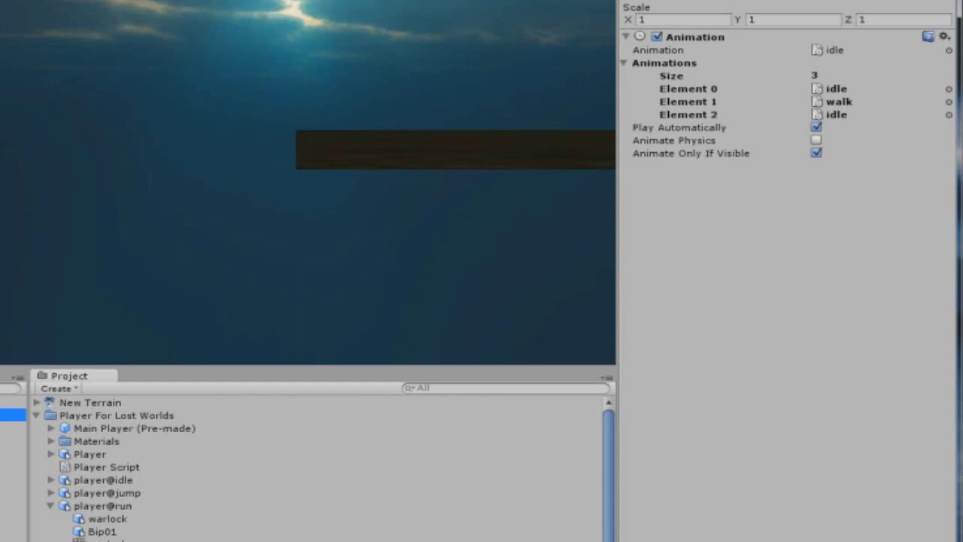
left_click_drag(98, 539, 853, 122)
- Examine the Animation Wrap Mode and Split Animations import settings of the player@run asset, then reselect the player object
left_click(98, 540)
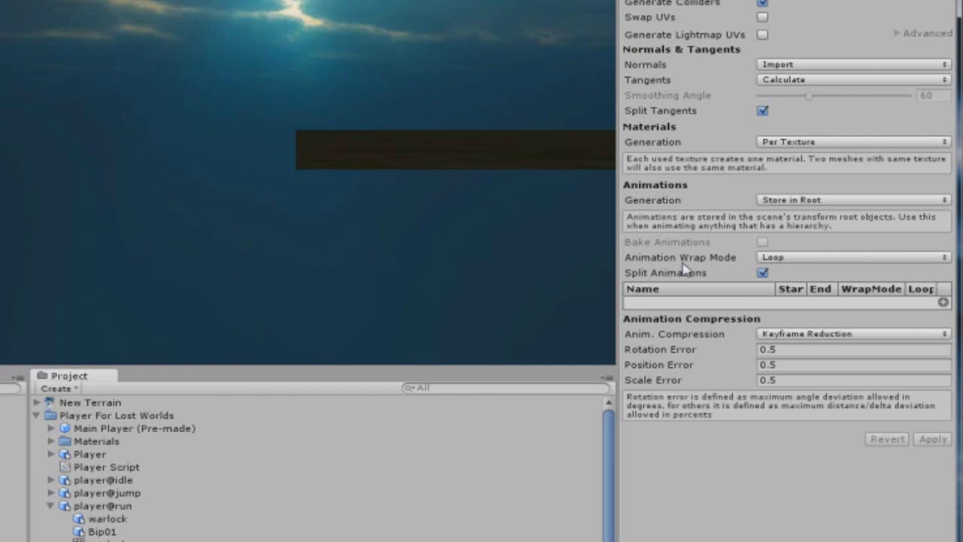
left_click(773, 257)
left_click(795, 297)
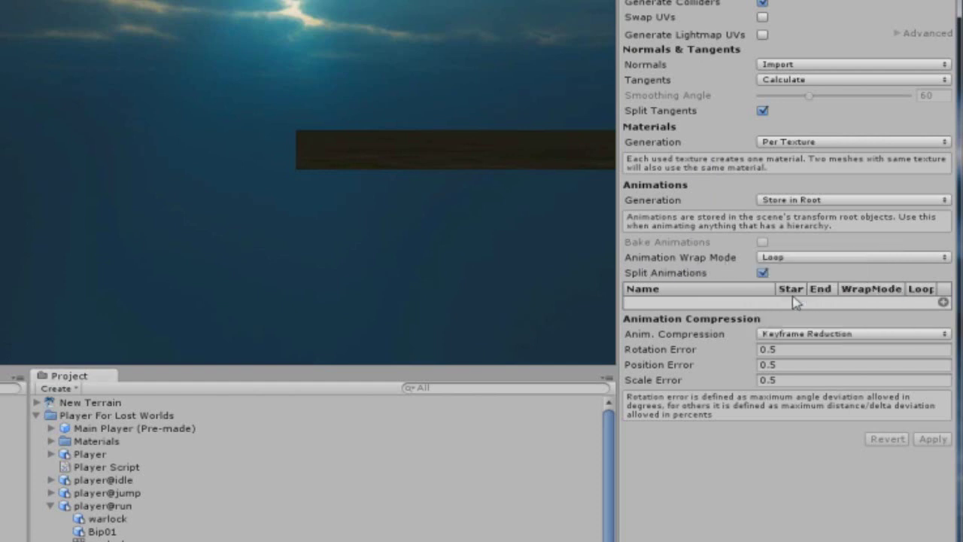
left_click(762, 272)
left_click(12, 414)
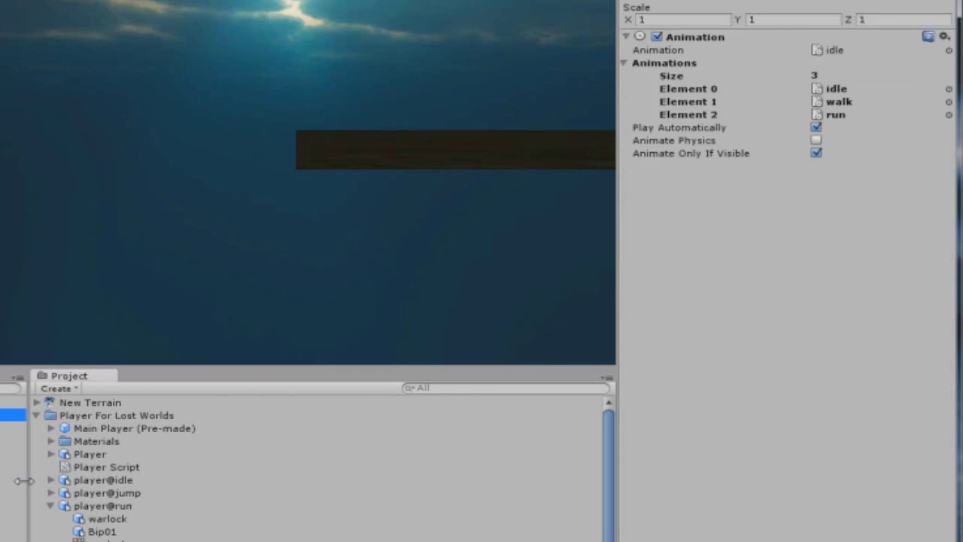
- Add the Player Script and a Character Controller to the player@idle object
left_click(52, 506)
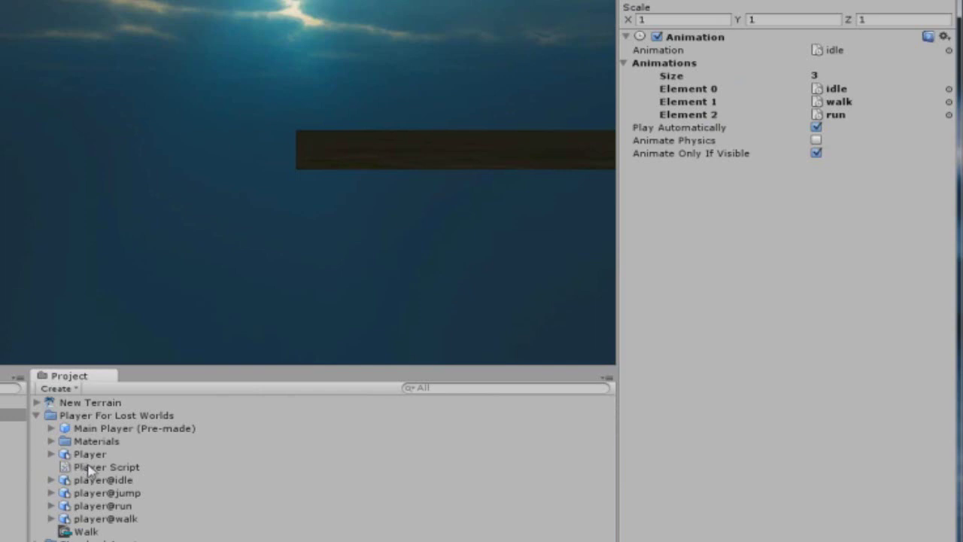
left_click(6, 415)
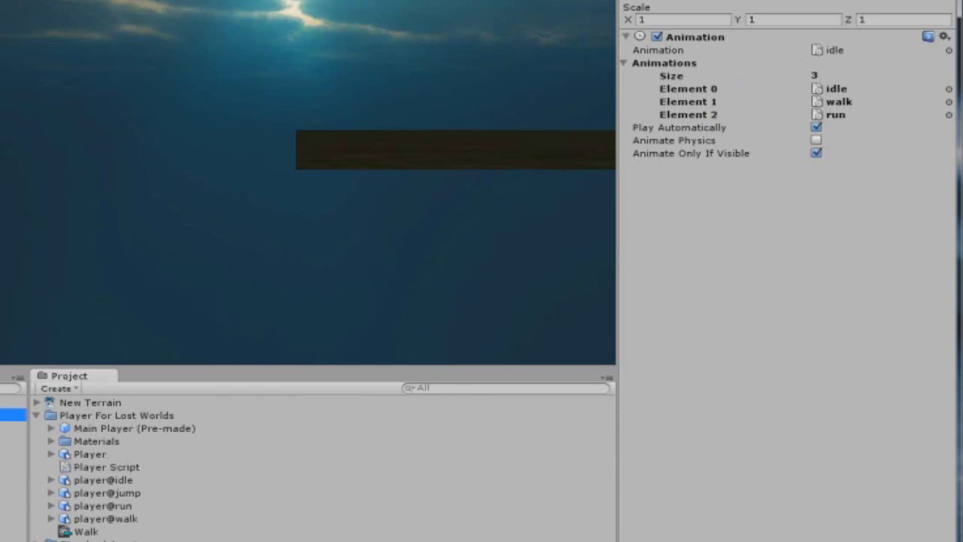
left_click(280, 245)
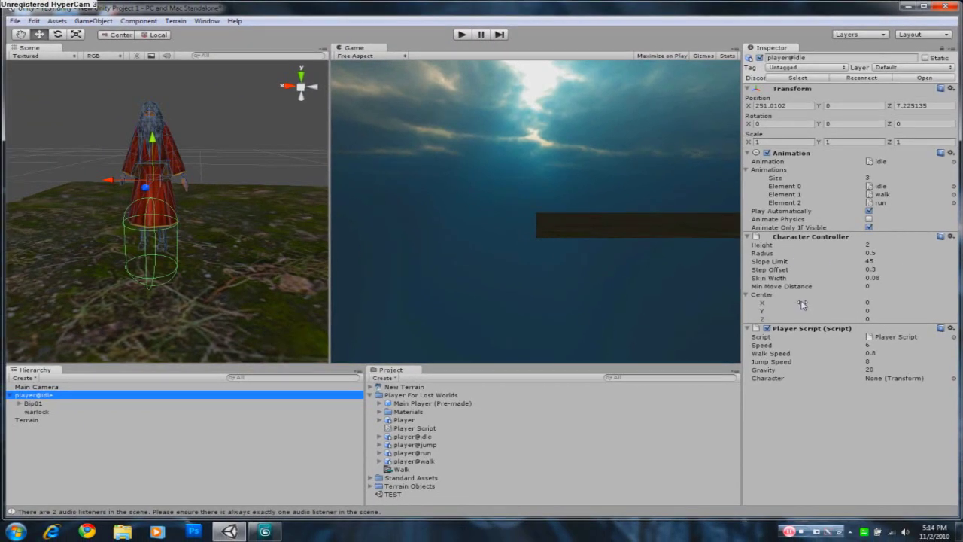
- Fit the Character Controller capsule around the character with height about 3.15, radius about 0.62, center X about -0.07 and Y about 1.2
left_click_drag(802, 303, 814, 282)
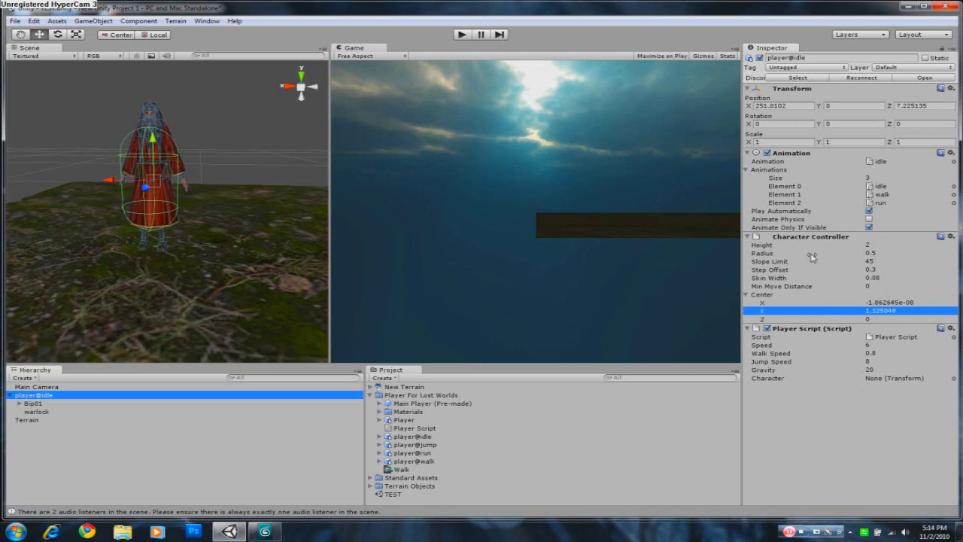
left_click_drag(806, 246, 829, 249)
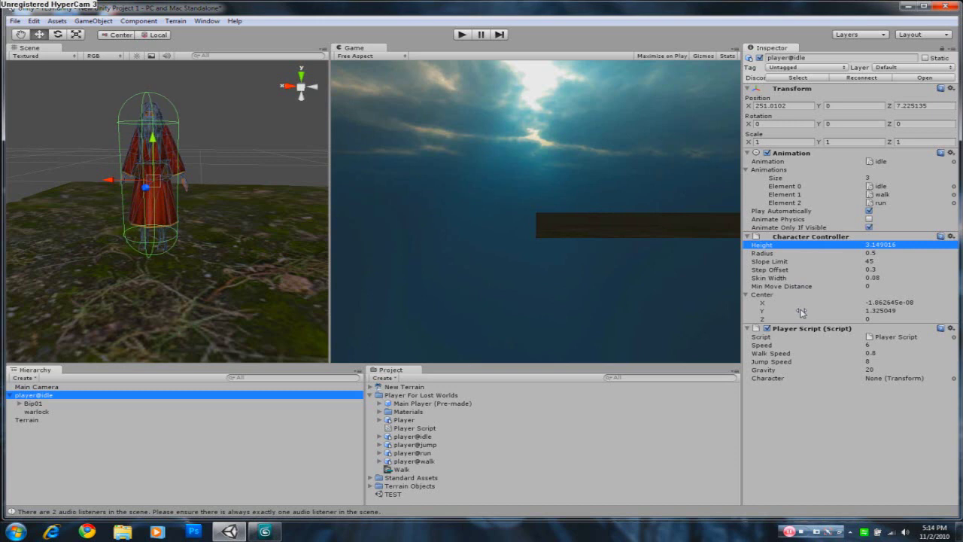
left_click_drag(802, 312, 798, 308)
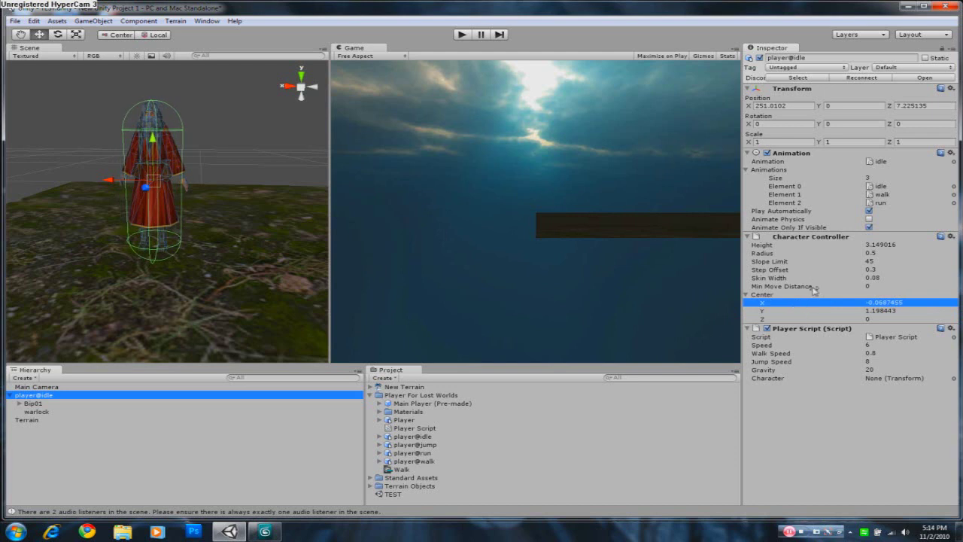
left_click_drag(802, 255, 817, 259)
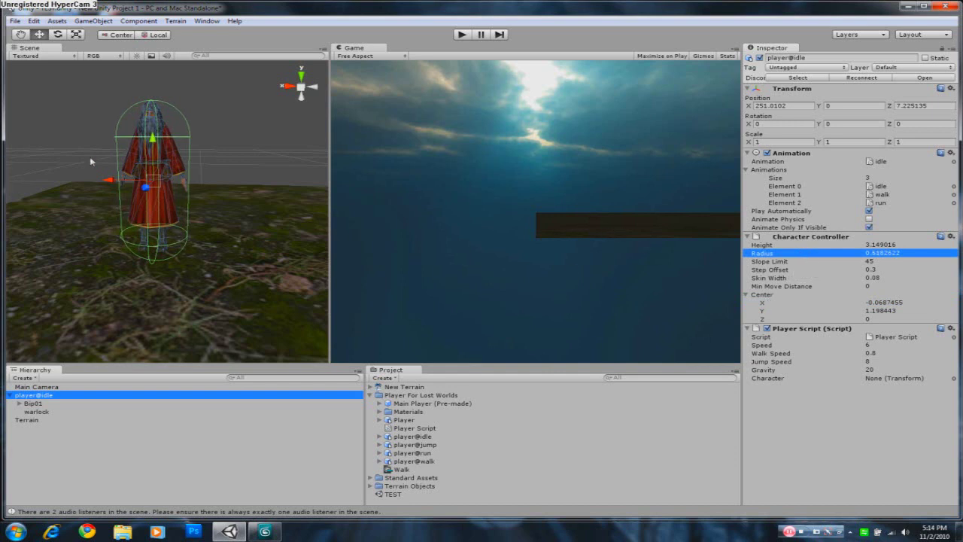
left_click(750, 295)
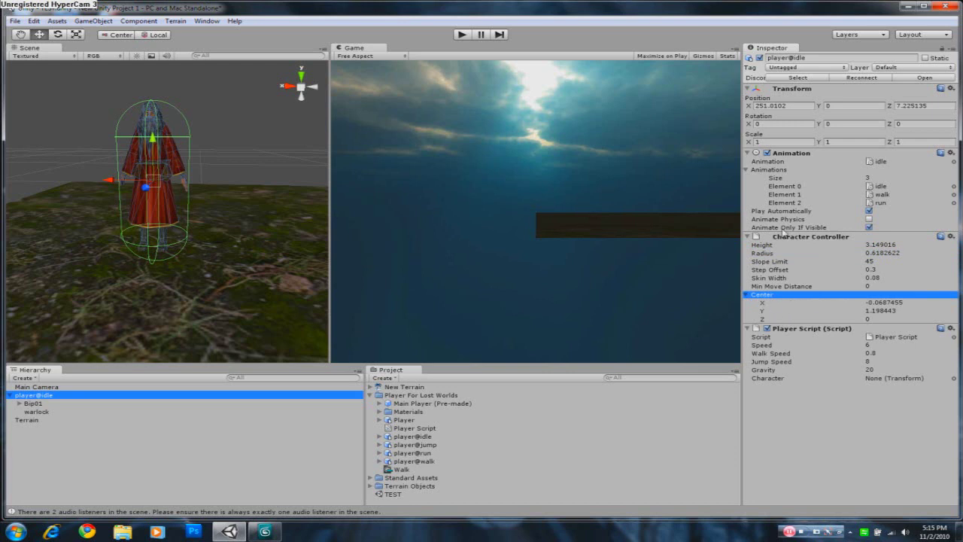
- Go through the Player Script's speed, jump and gravity settings and assign the player@idle object as its Character
left_click(776, 347)
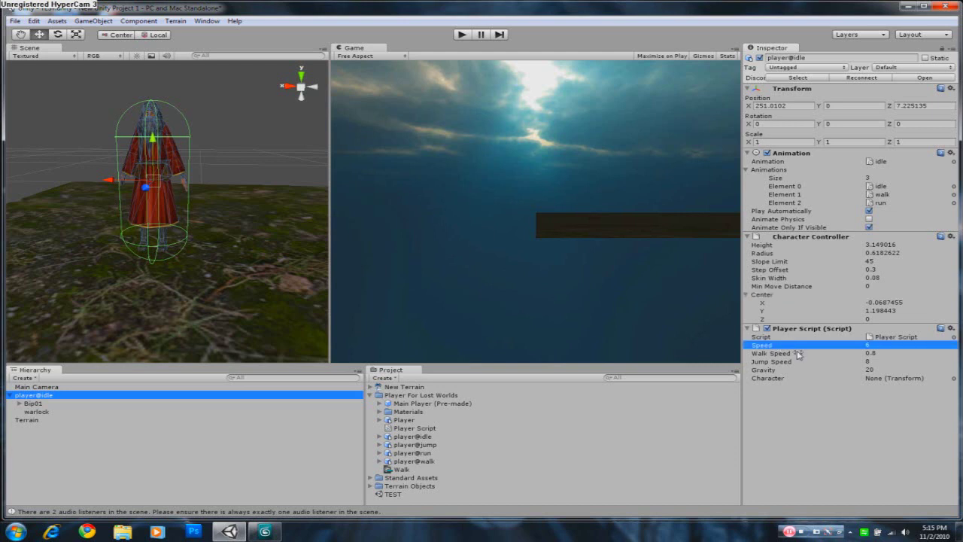
left_click(796, 352)
left_click(794, 361)
left_click(790, 370)
left_click(785, 379)
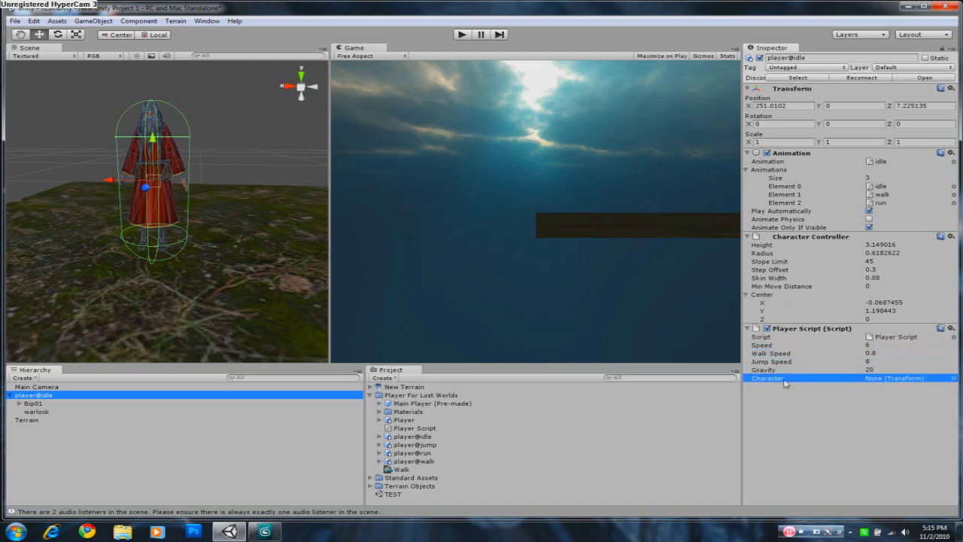
left_click_drag(49, 399, 901, 381)
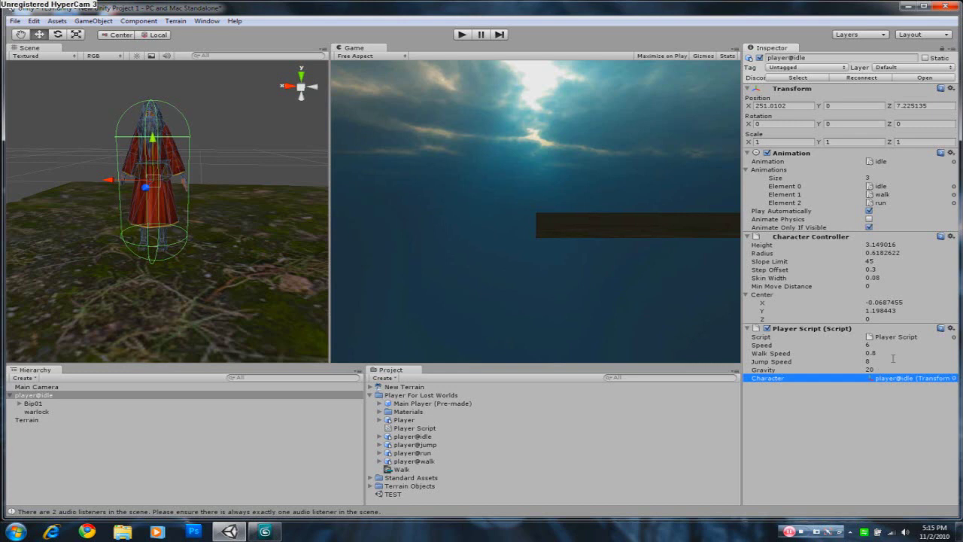
- Examine the idle, walk and run clips on the player and the Player Script that references them, locating each in the project
left_click(780, 337)
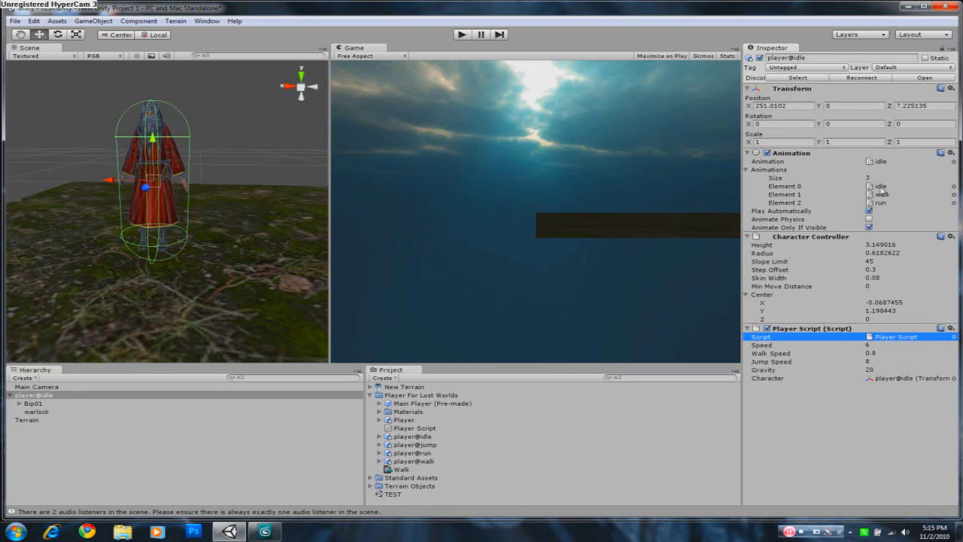
left_click(879, 203)
left_click(884, 338)
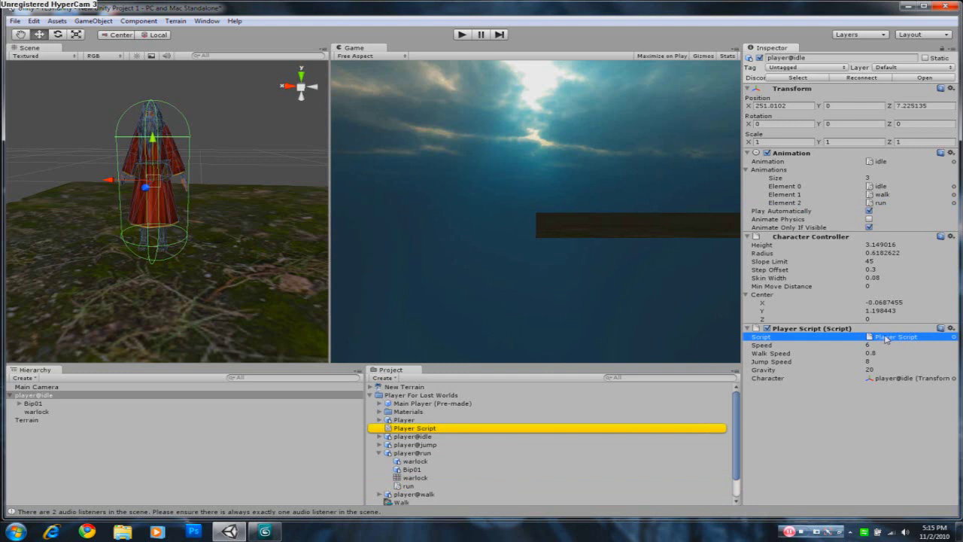
left_click(892, 195)
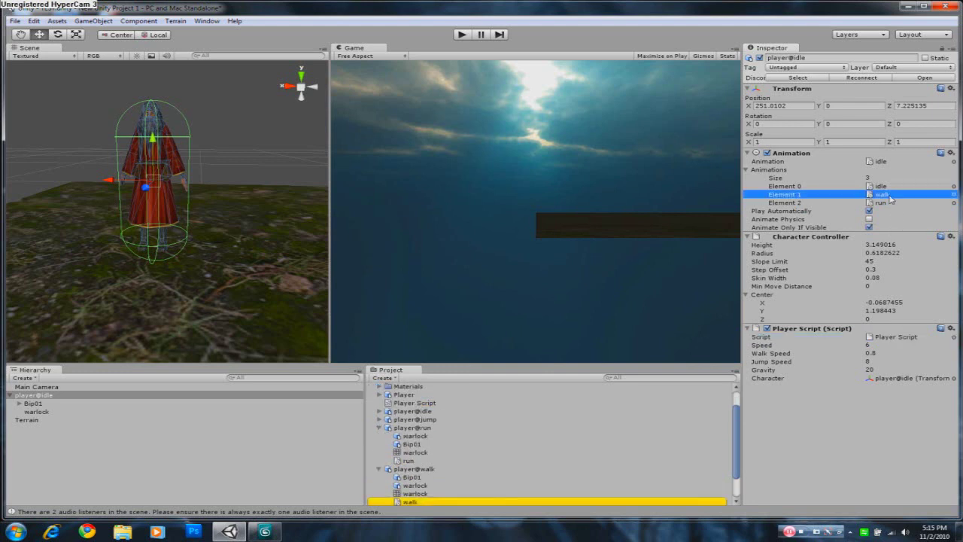
left_click(887, 338)
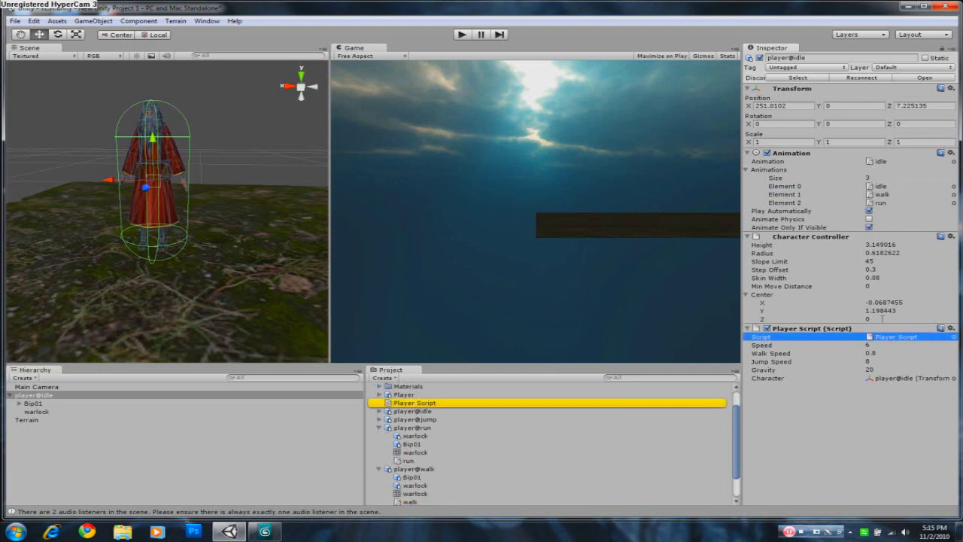
left_click(883, 187)
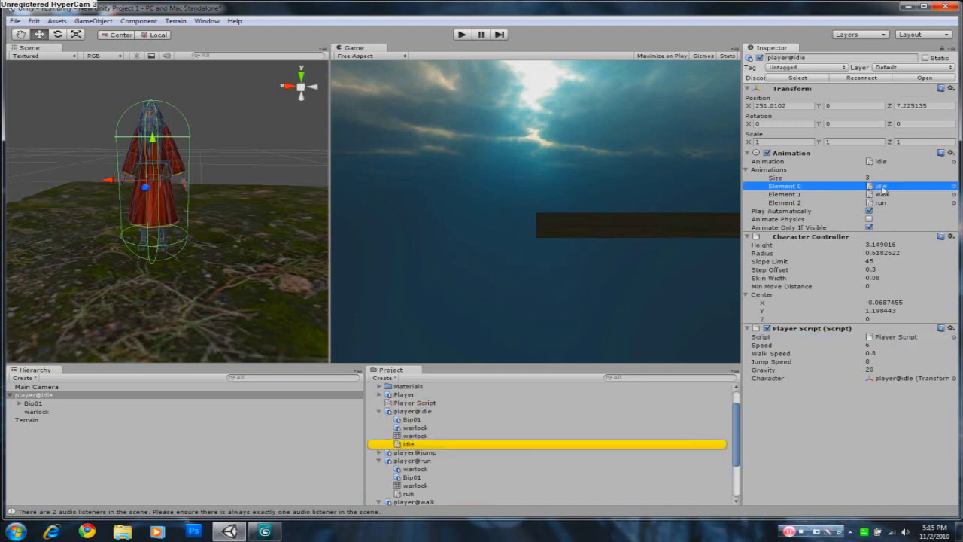
left_click(884, 338)
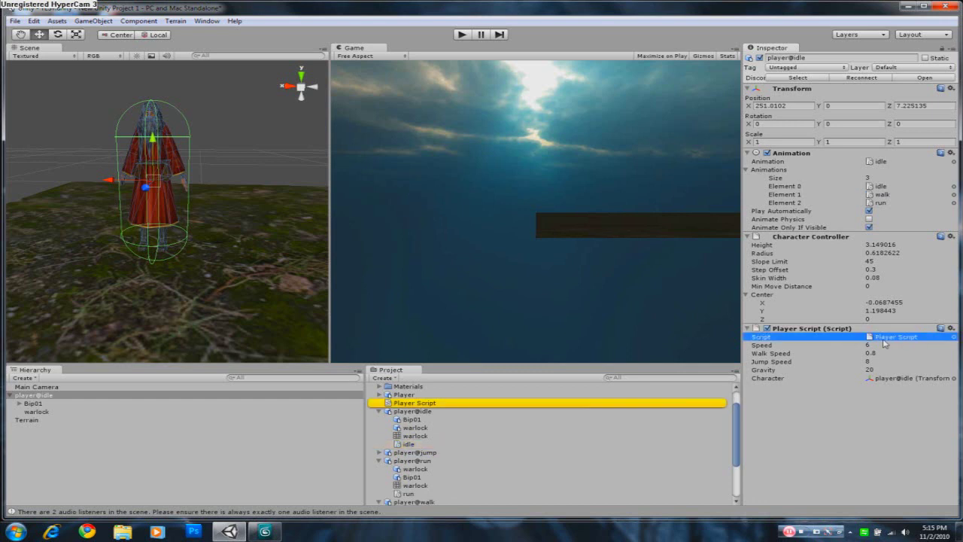
left_click(815, 346)
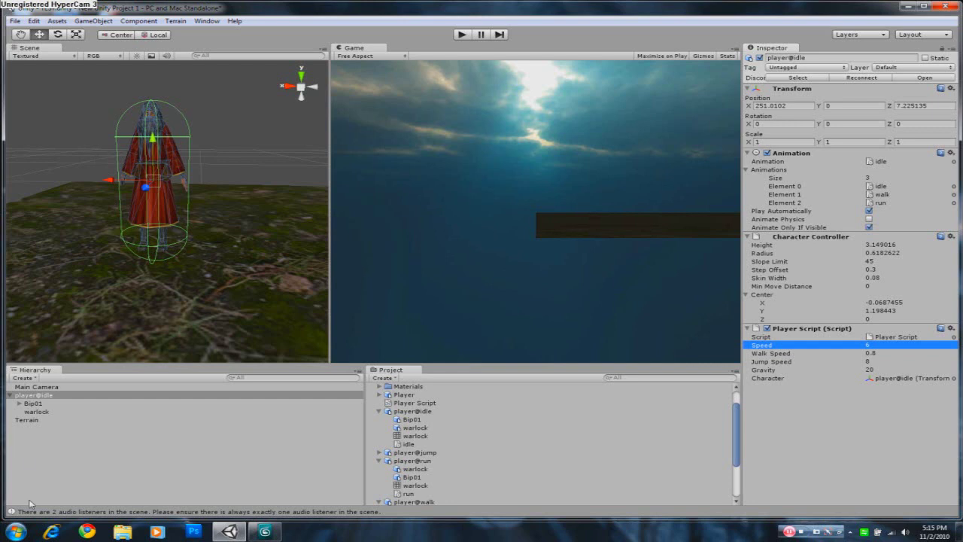
- Delete the Main Camera from the scene and create a new camera object
left_click(60, 388)
key("Delete")
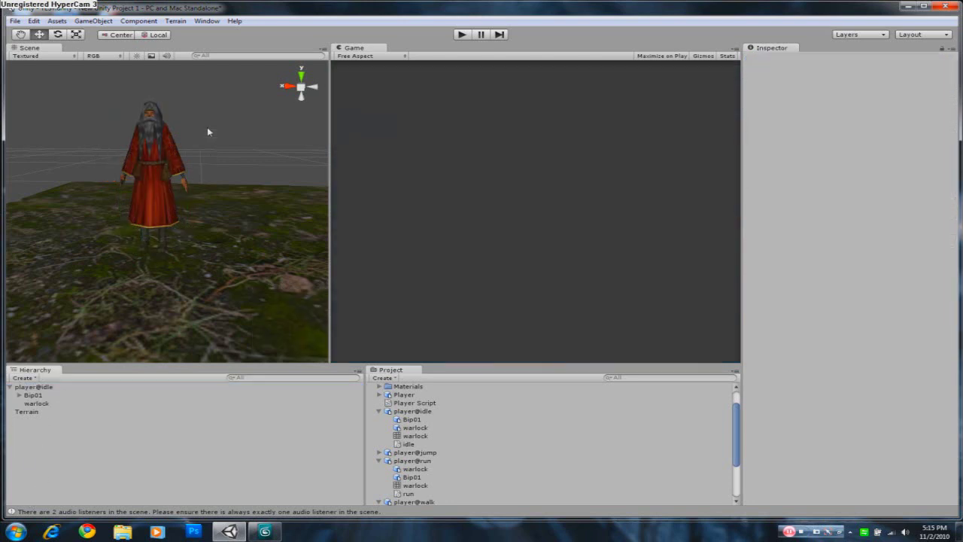
left_click(45, 387)
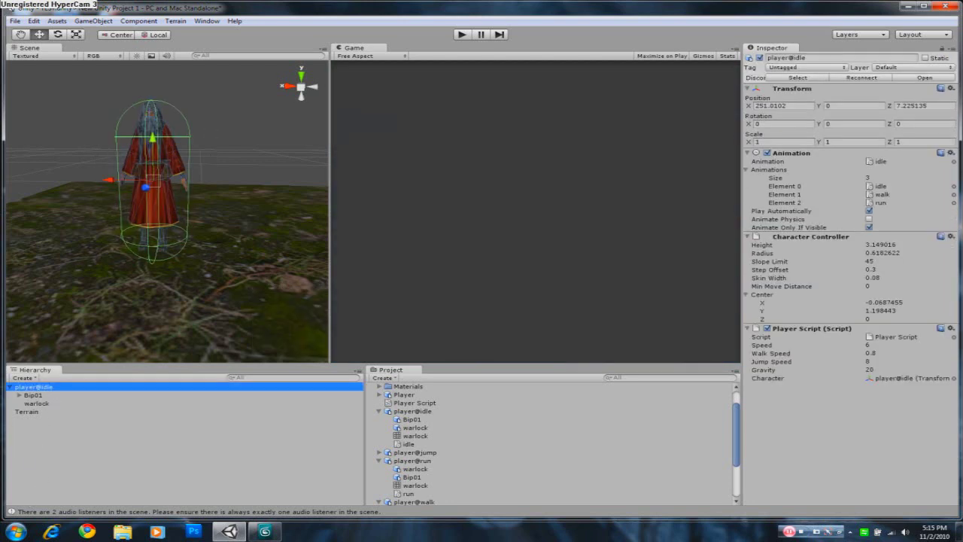
left_click(93, 20)
mouse_move(115, 45)
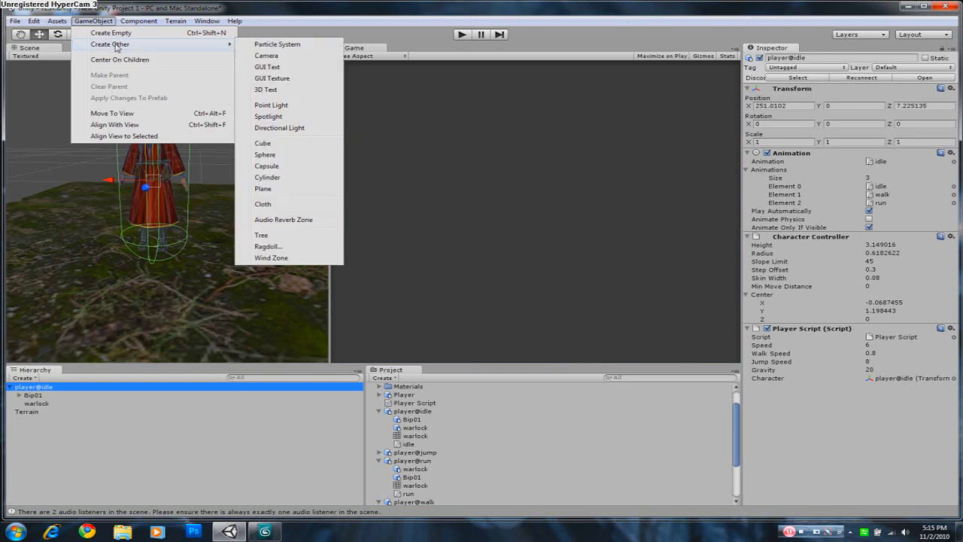
left_click(268, 55)
- Move the new camera behind the character, to about X 251.68, Y 2.06, Z 3.24
left_click_drag(169, 201, 182, 119)
scroll(181, 123, "down", 10)
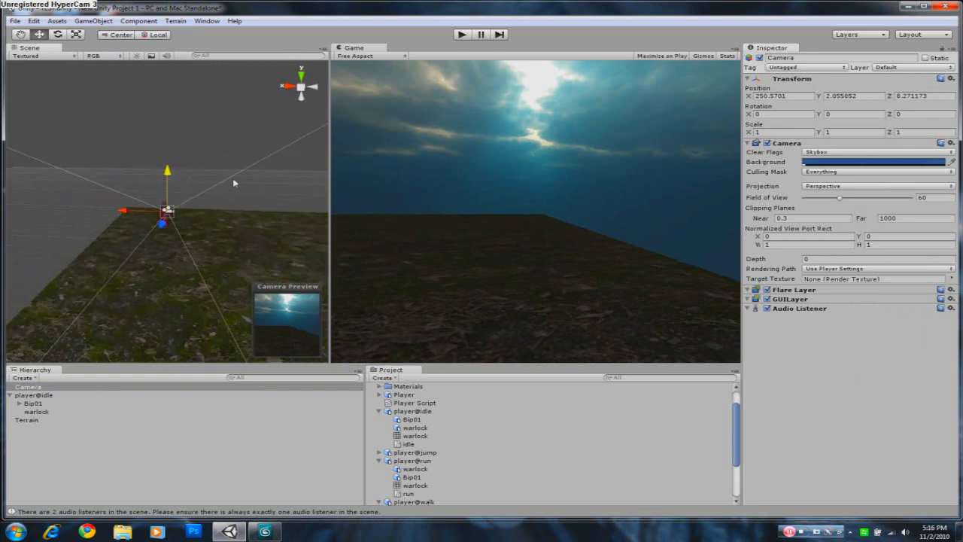
right_click_drag(233, 179, 114, 203)
middle_click_drag(218, 179, 71, 207)
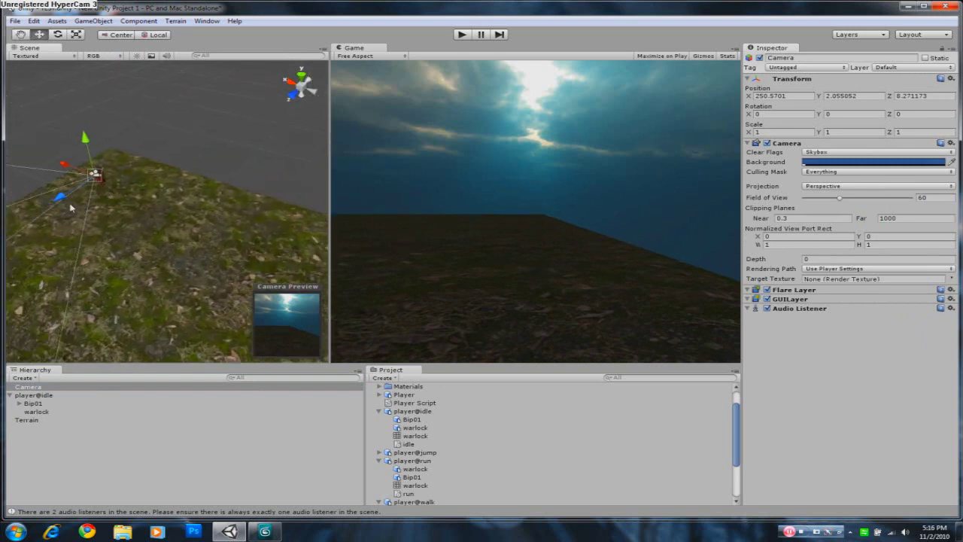
left_click_drag(62, 198, 89, 168)
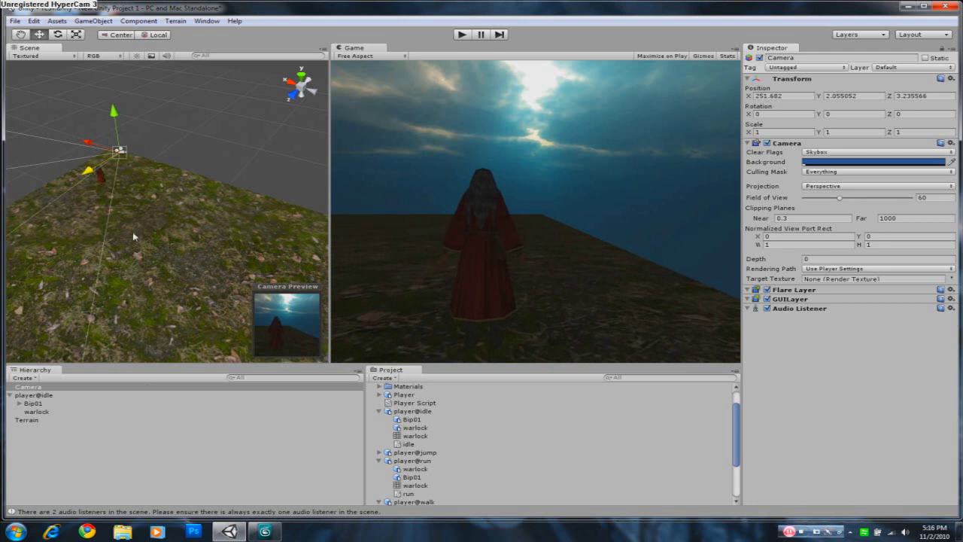
- Make the Camera a child of the player@idle object in the scene hierarchy
left_click_drag(27, 388, 57, 397)
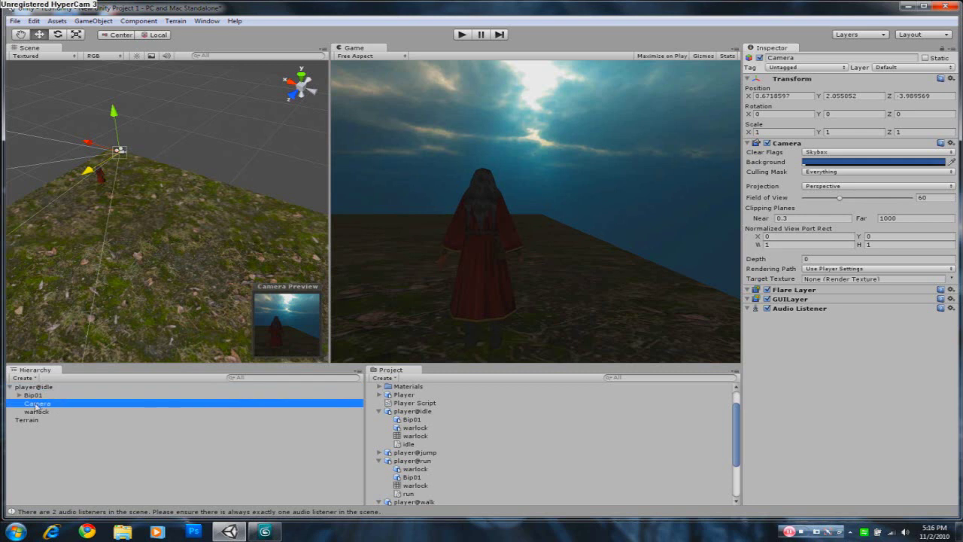
left_click(35, 404)
- Add the Mouse Look camera-control script to the player@idle object
left_click(34, 388)
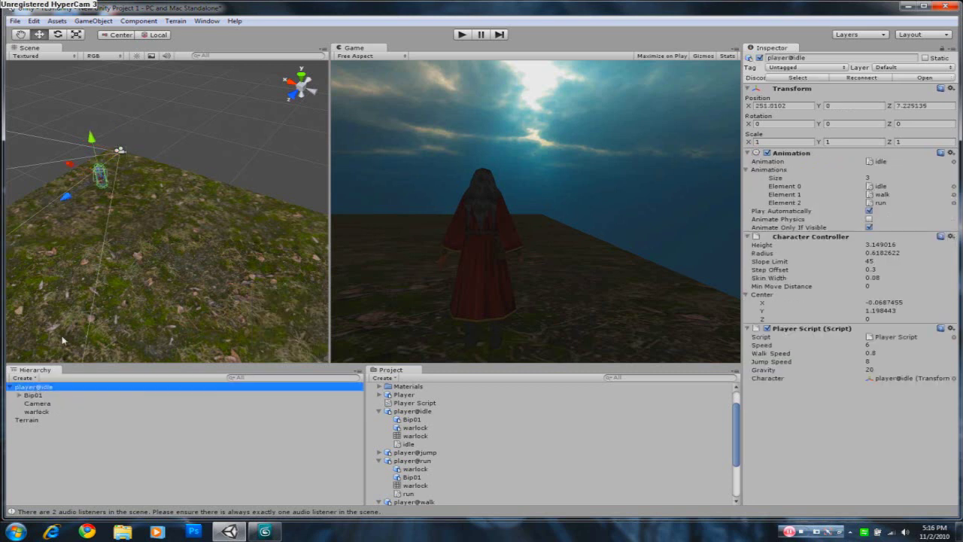
left_click(96, 21)
mouse_move(136, 21)
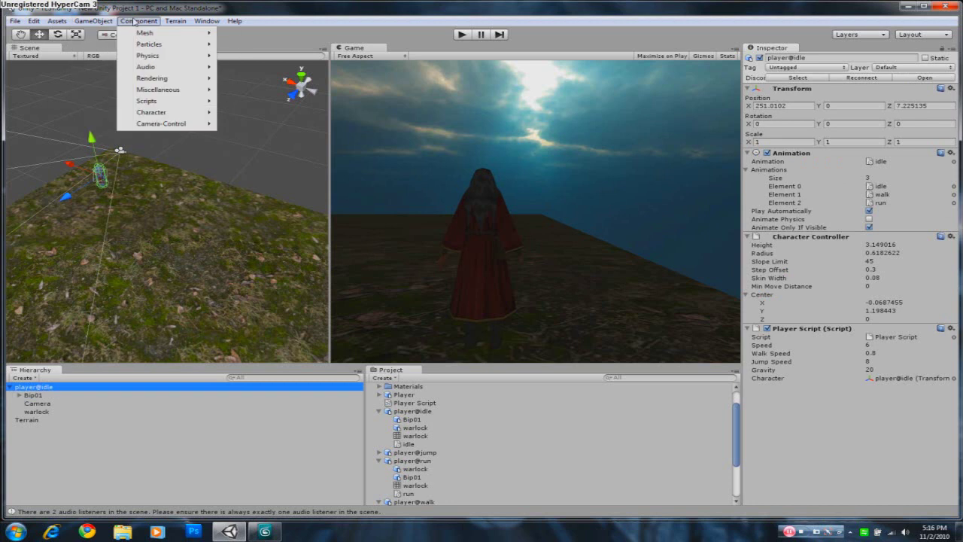
mouse_move(192, 125)
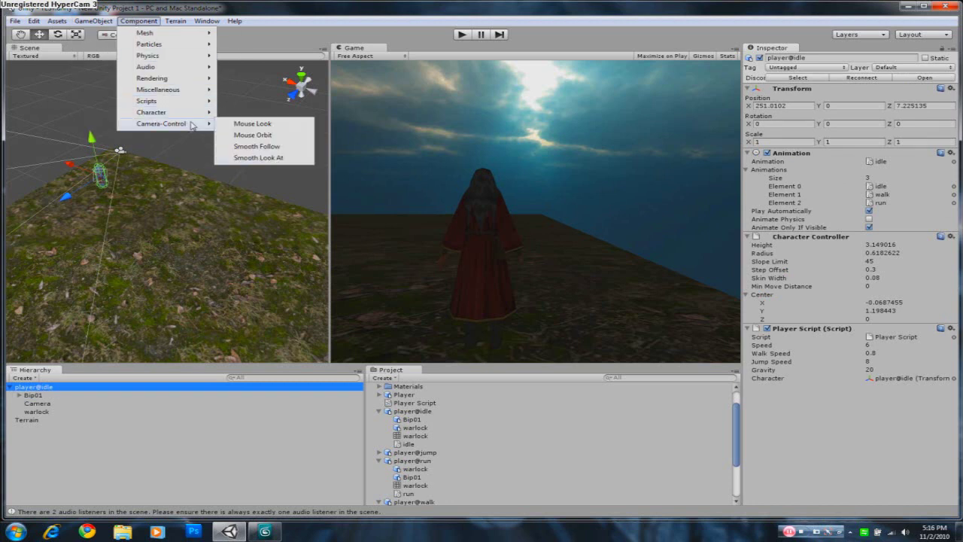
left_click(243, 126)
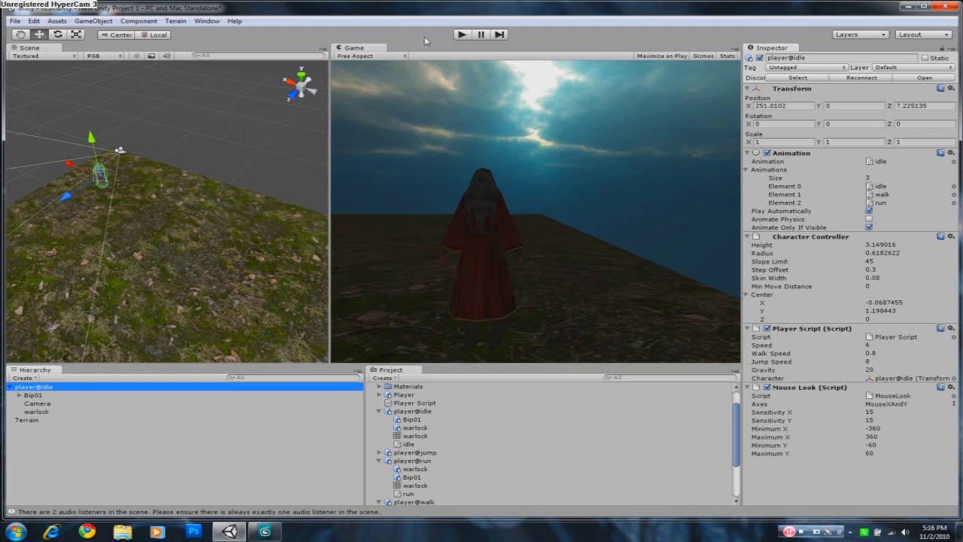
- Run the game and move the character around the terrain, turning with the mouse, to test the movement animations and following camera
left_click(462, 34)
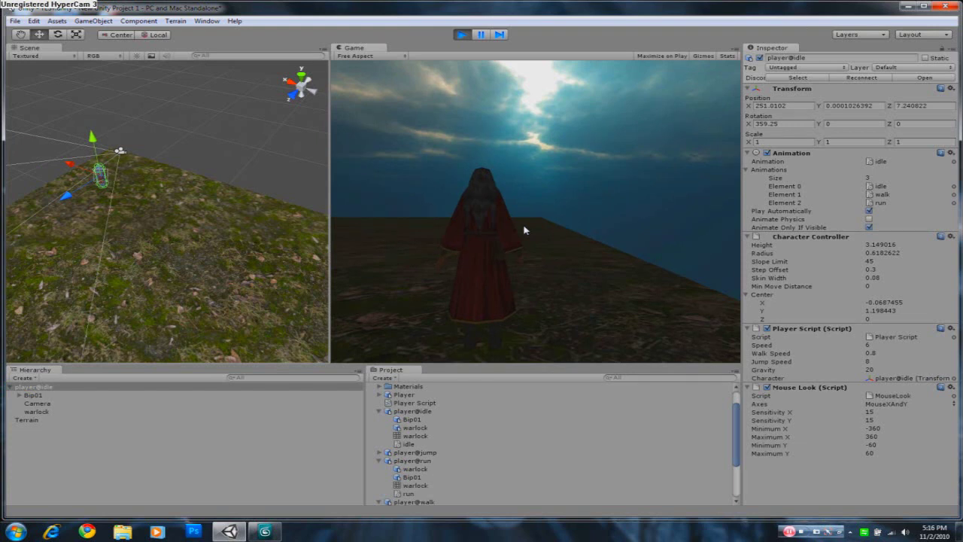
key("w")
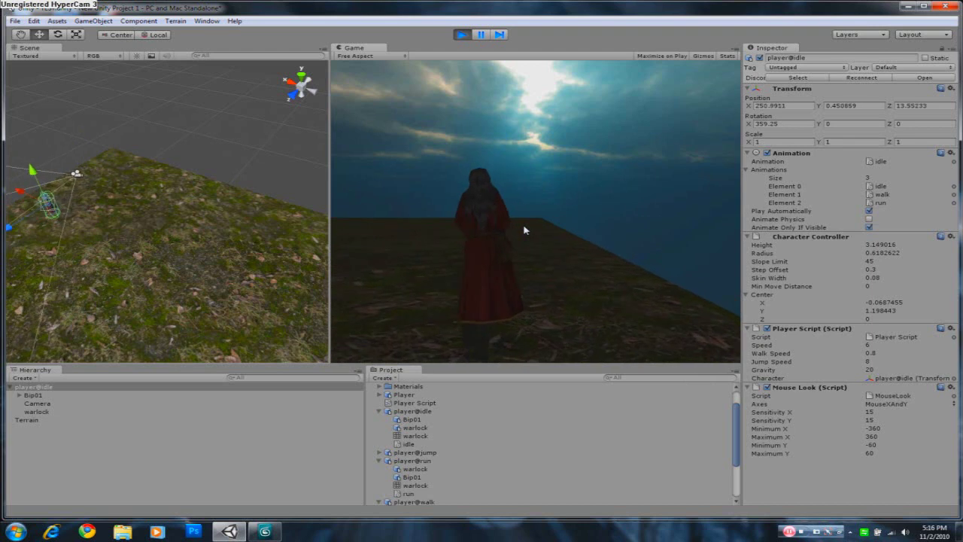
key("w")
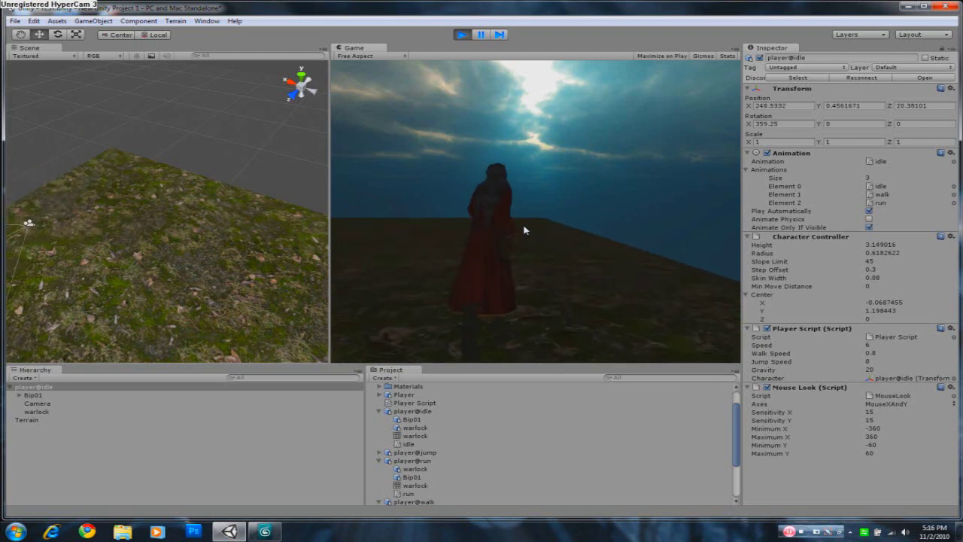
key("a")
key("d")
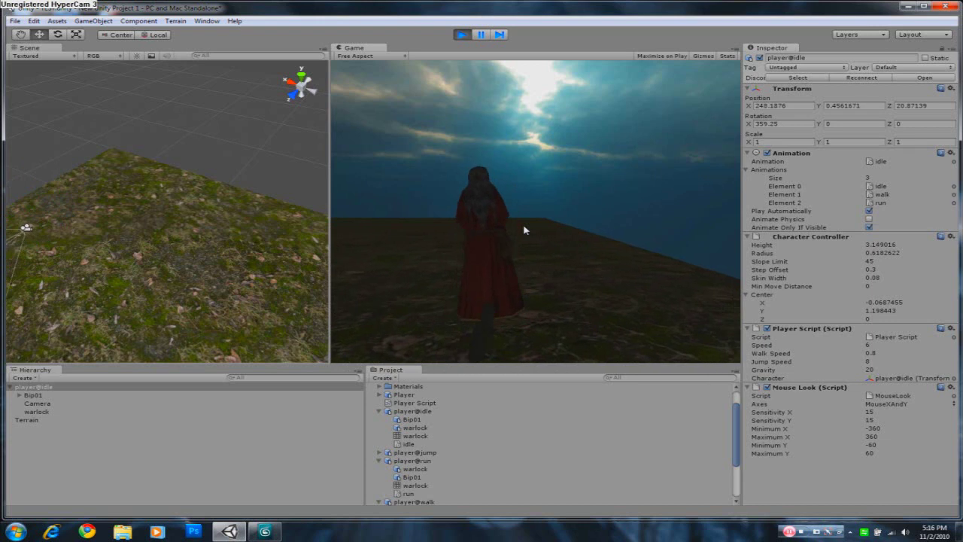
key("s")
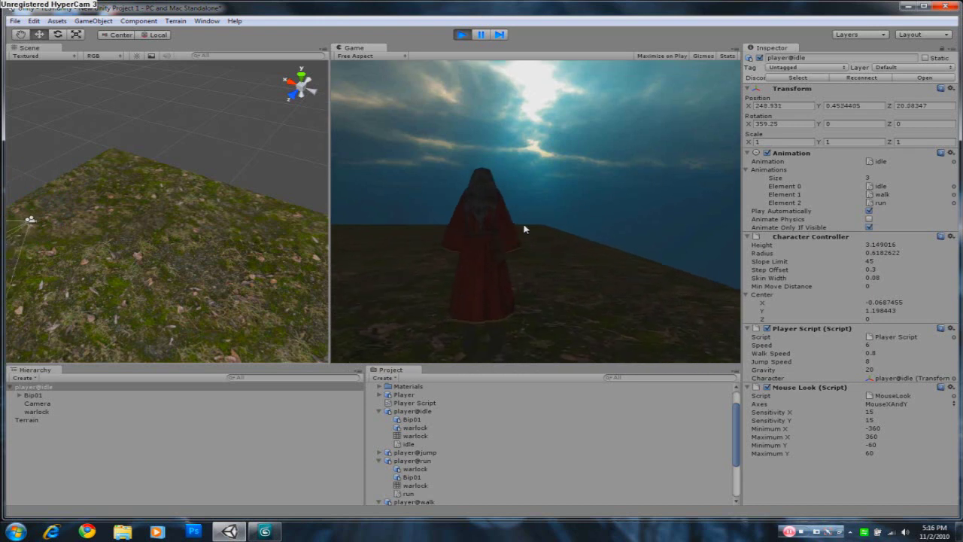
key("w")
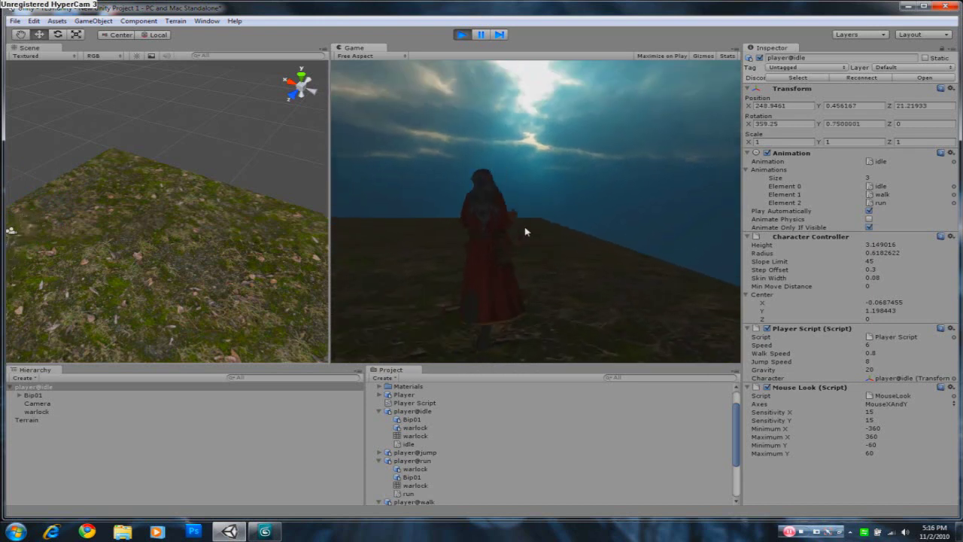
key("w")
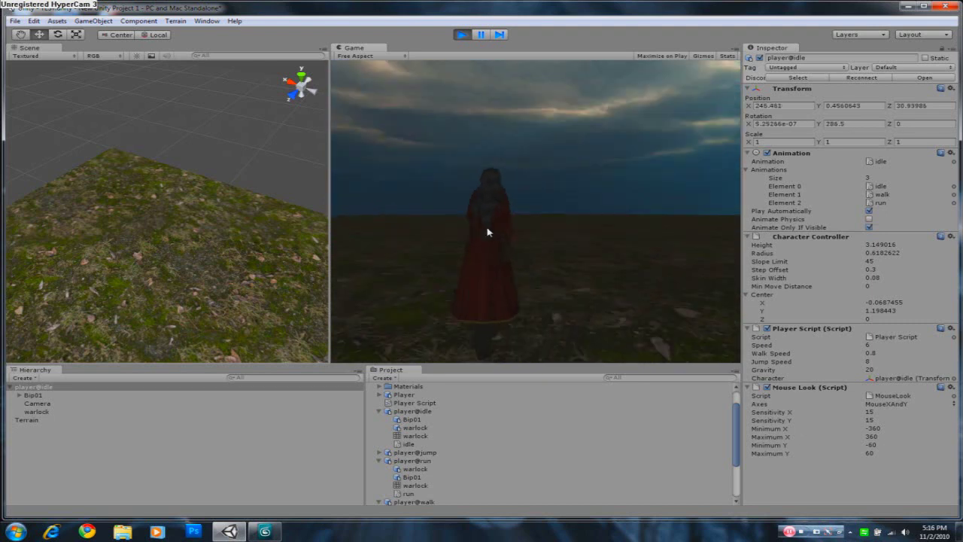
key("w")
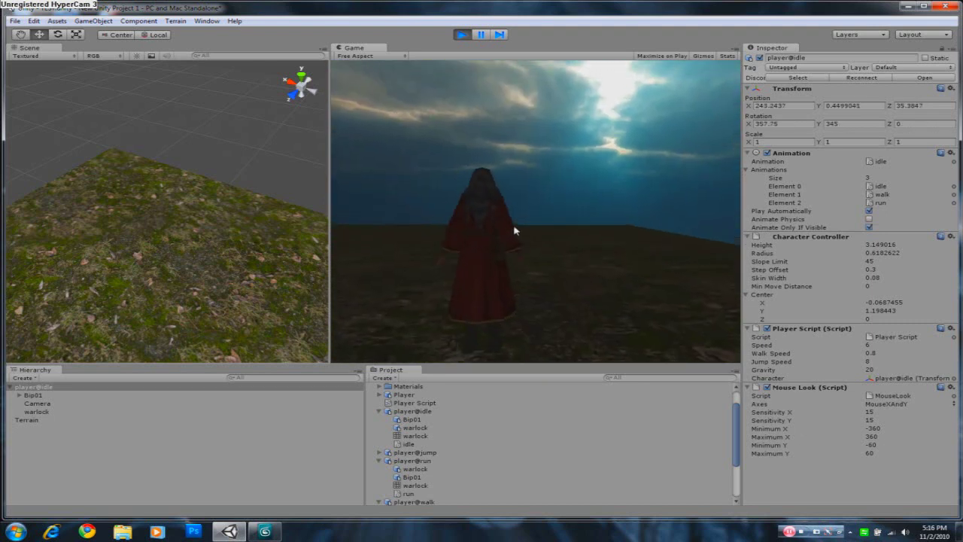
key("w")
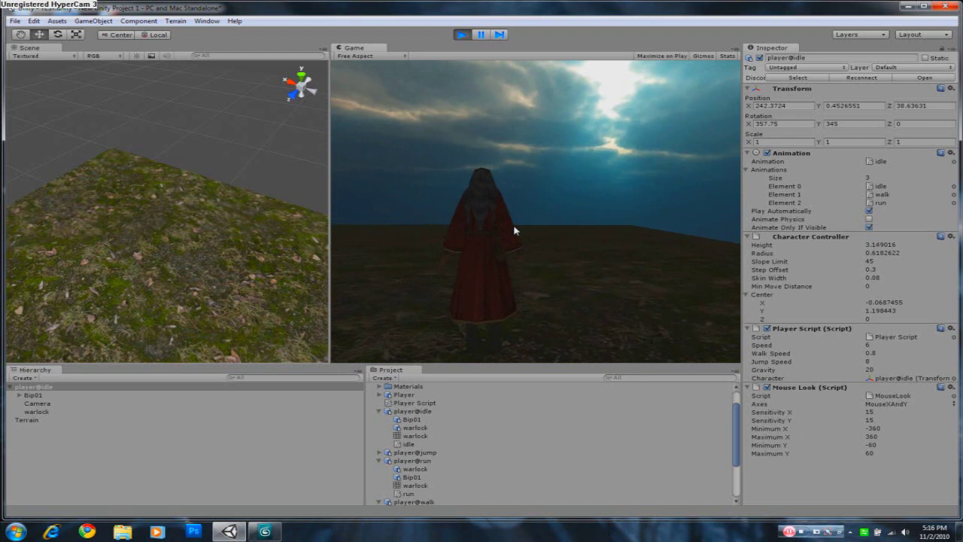
key("w")
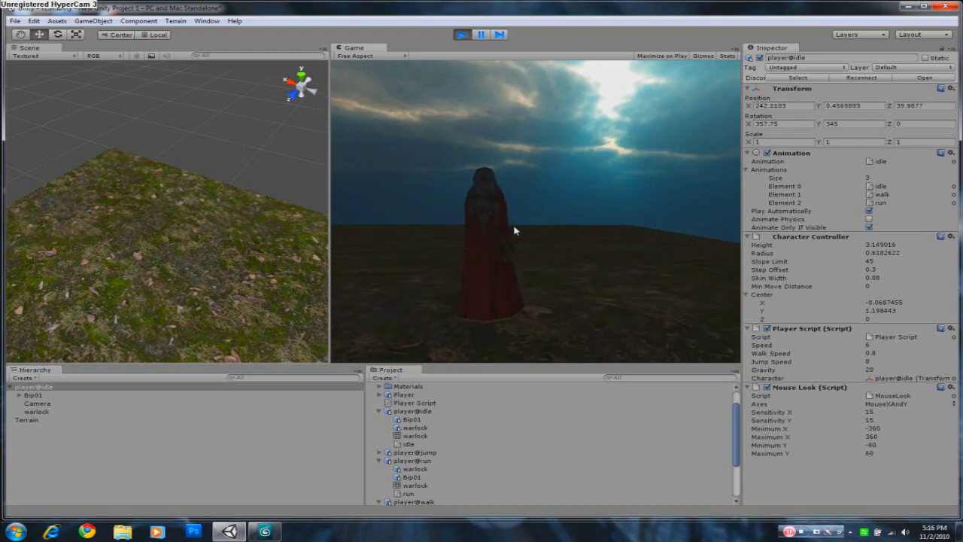
key("w")
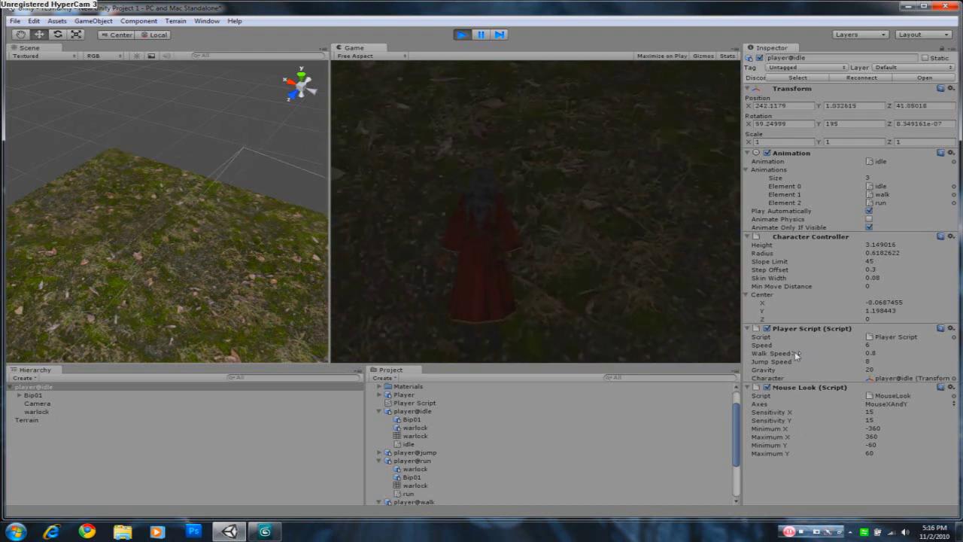
- Try Walk Speed values of about 3.25 and 4.67 while the game runs, moving the character to test each, and stop the game
left_click_drag(796, 353, 828, 355)
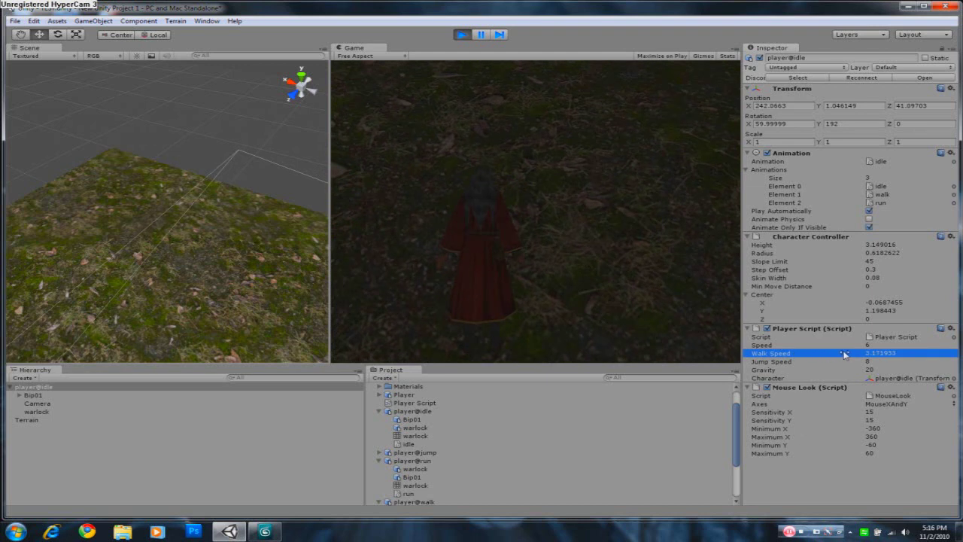
key("w")
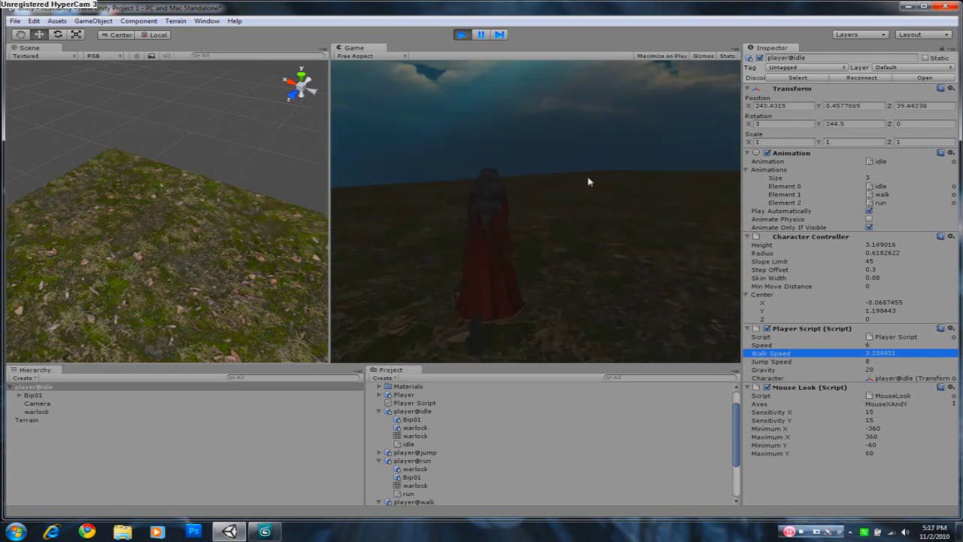
left_click_drag(782, 357, 828, 355)
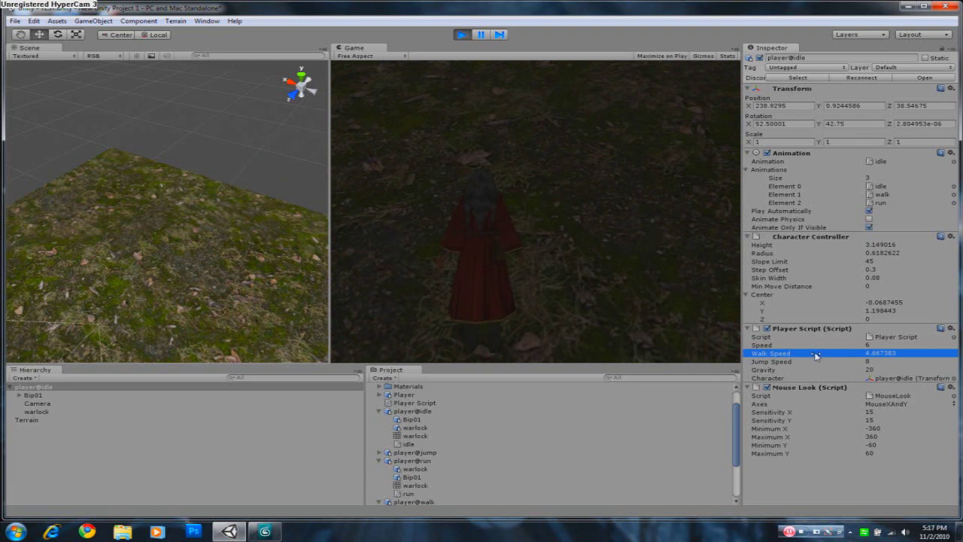
left_click(500, 230)
key("w")
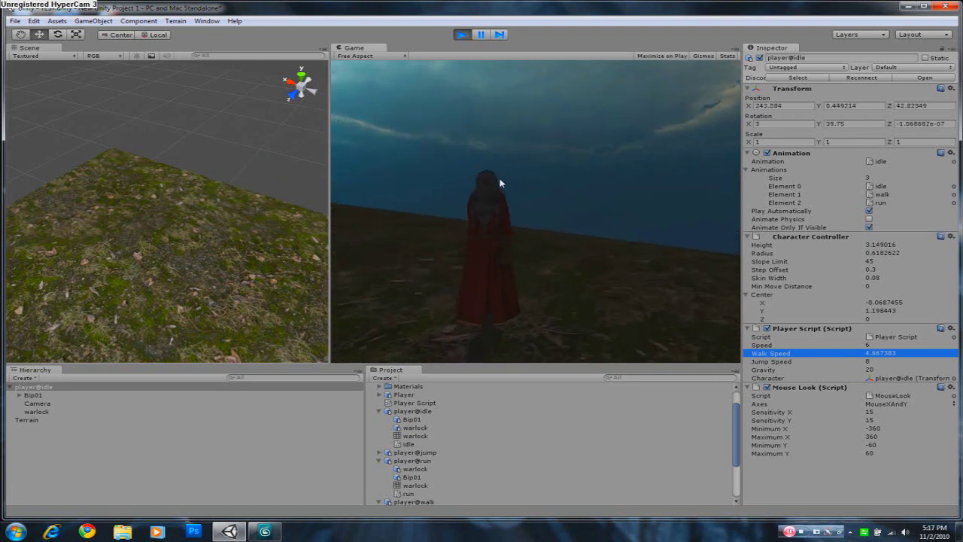
key("w")
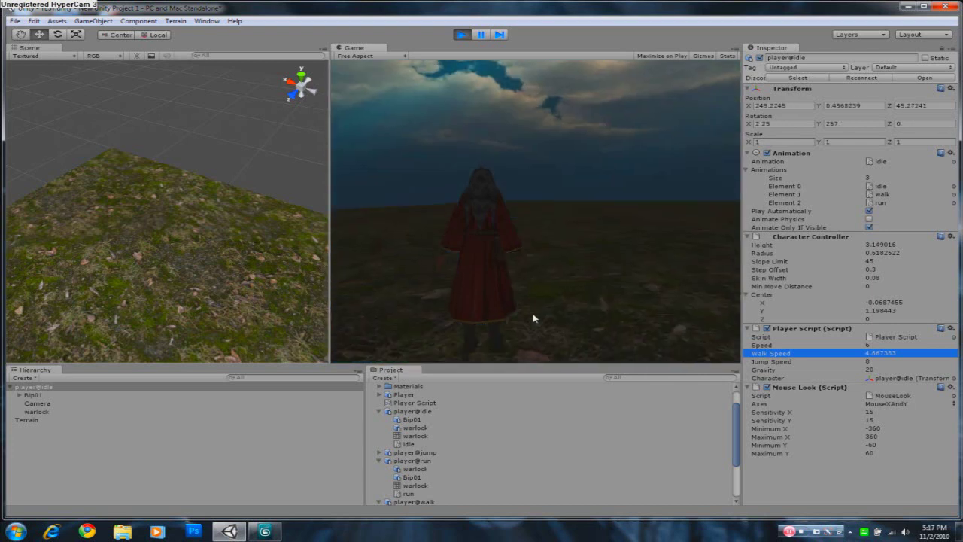
left_click(461, 34)
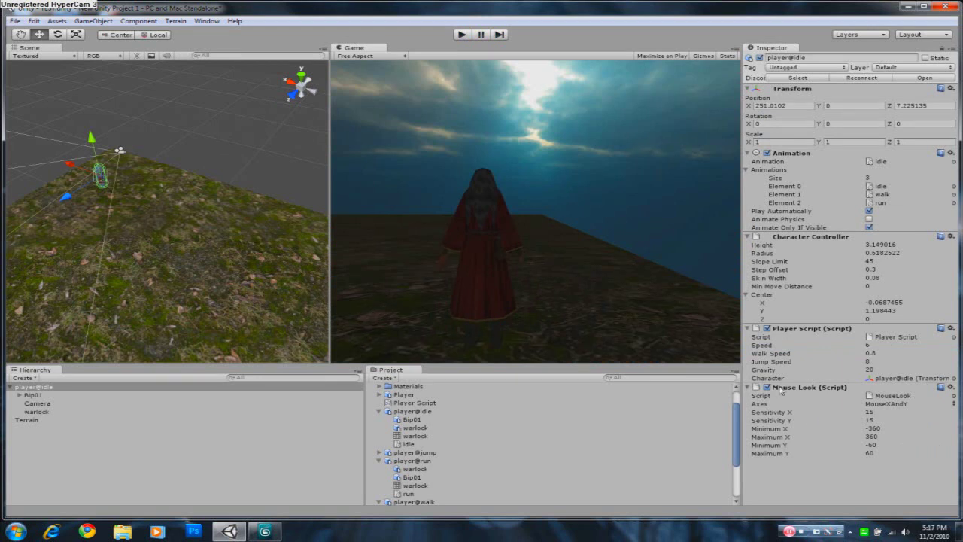
- Limit the player's Mouse Look vertical range by setting Maximum Y to 20 and Minimum Y to -20
left_click(875, 452)
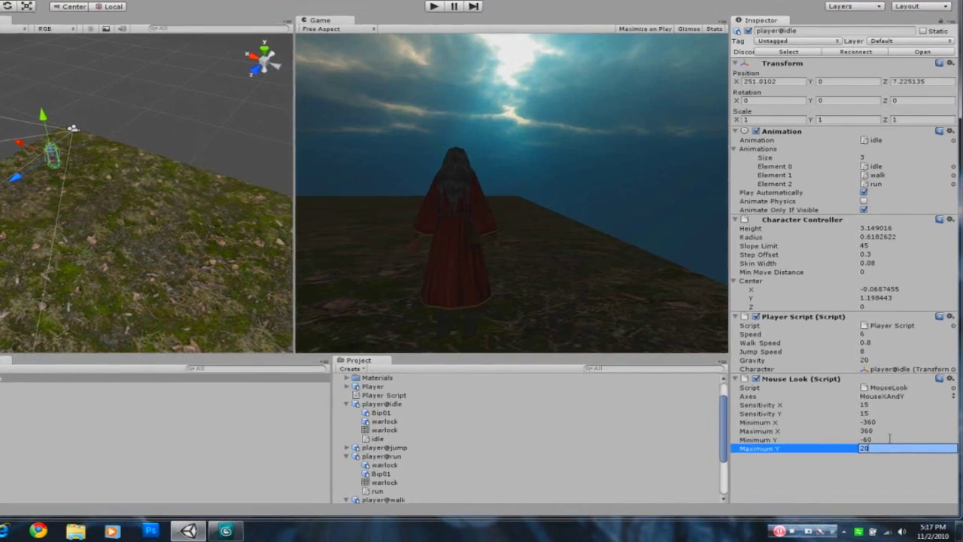
left_click(892, 444)
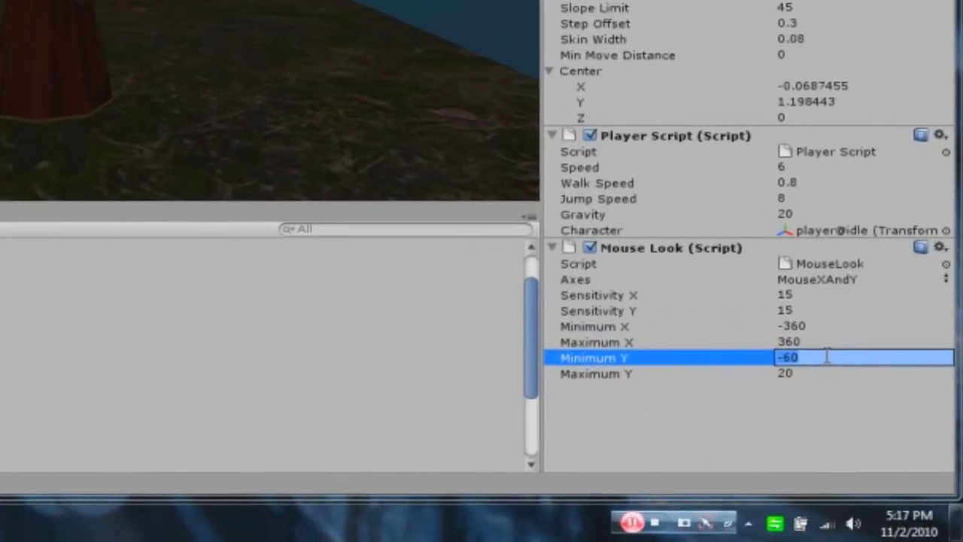
type("-20")
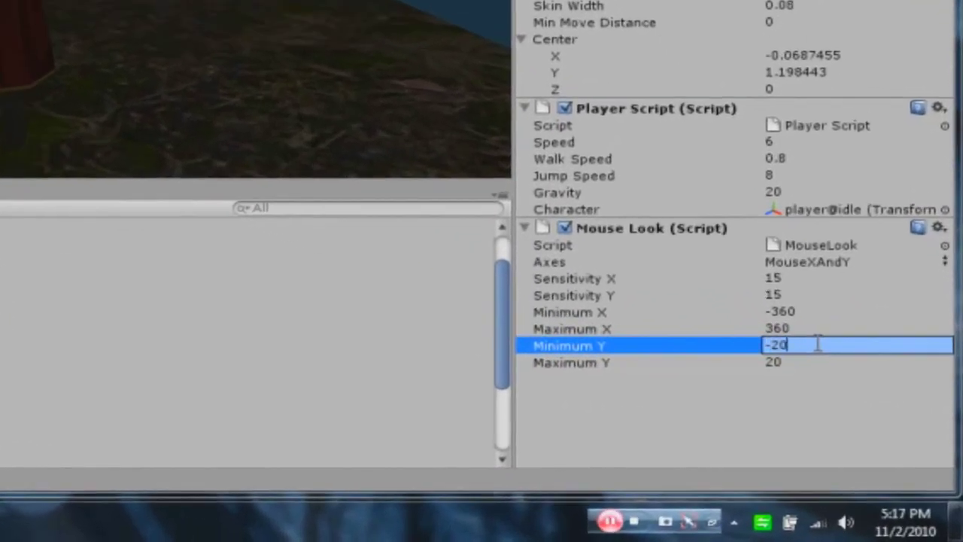
left_click(682, 363)
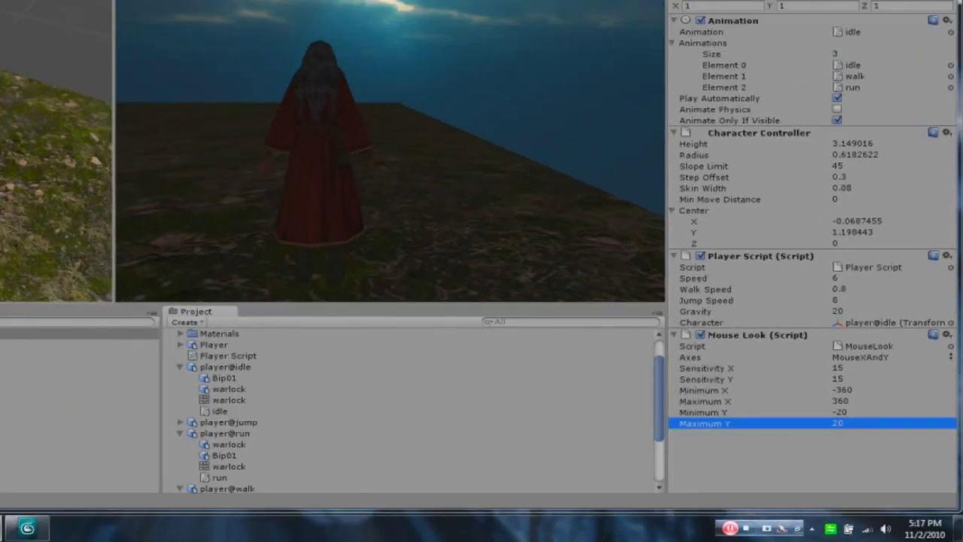
- Run the game again and move the character across the terrain in several directions to test the limited vertical mouse look
left_click(366, 56)
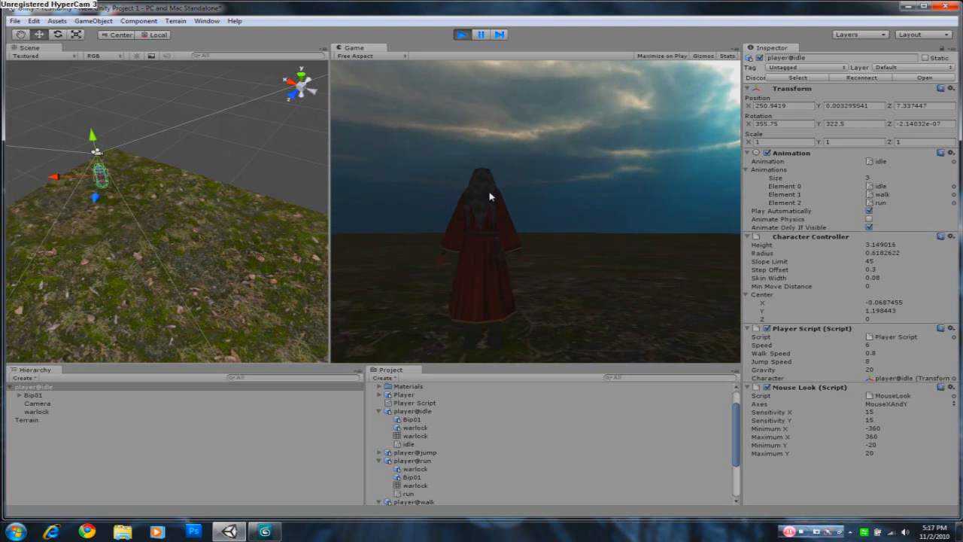
key("w")
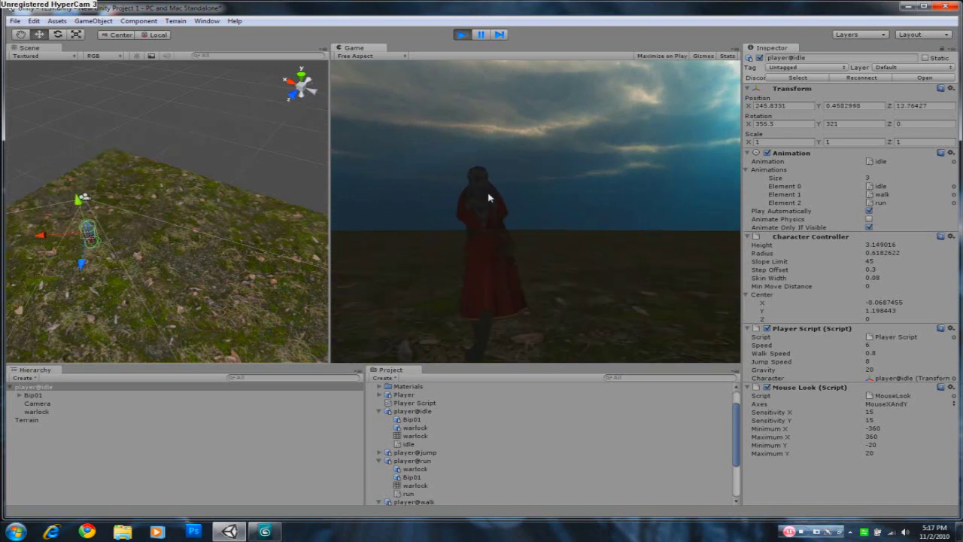
key("w")
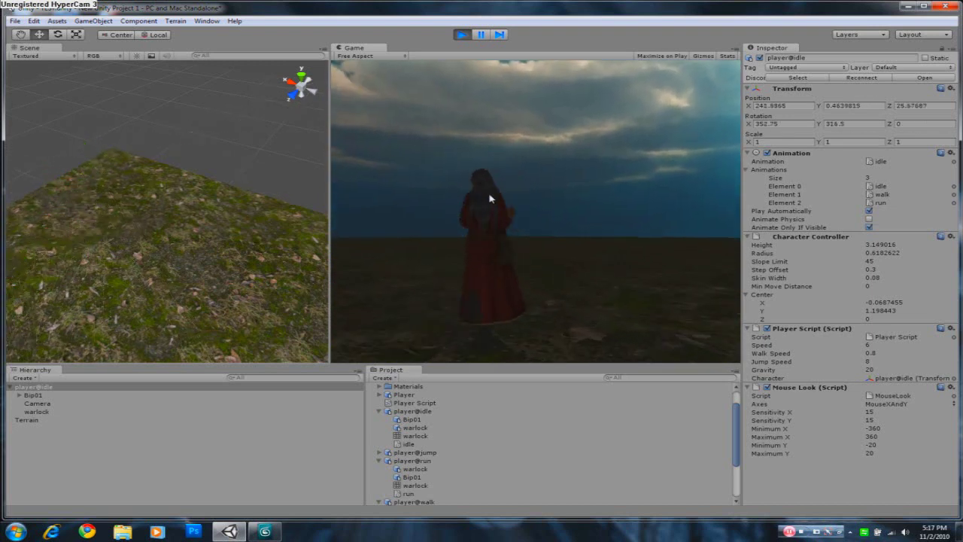
key("w")
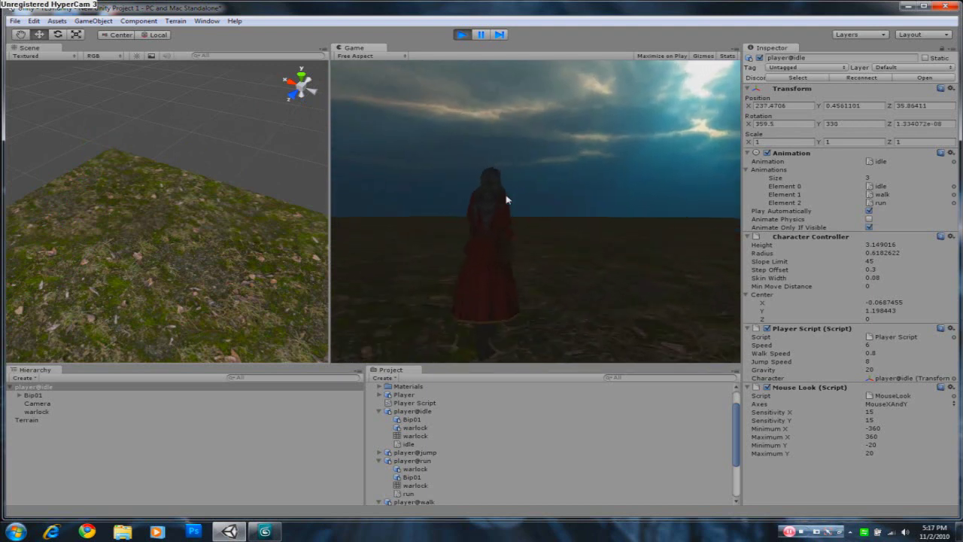
key("w")
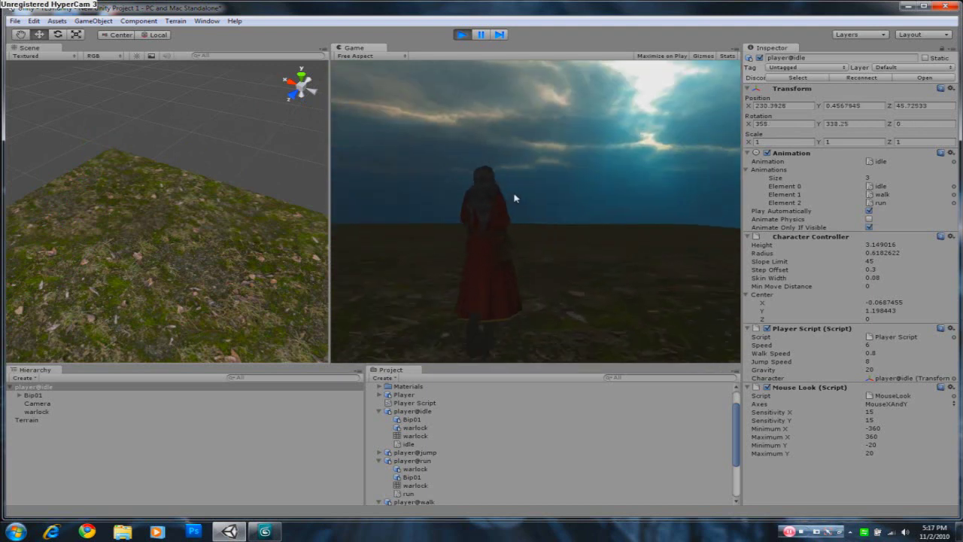
key("w")
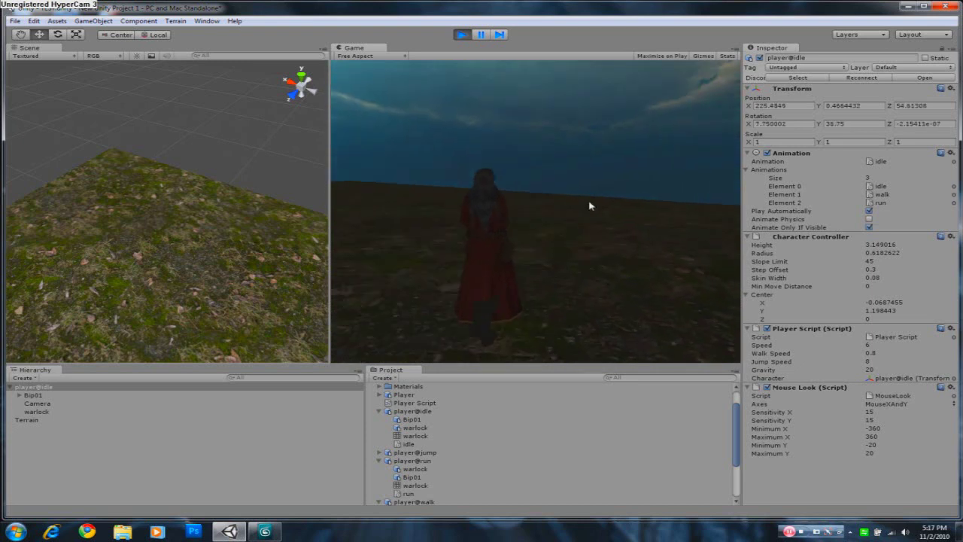
key("w")
key("w")
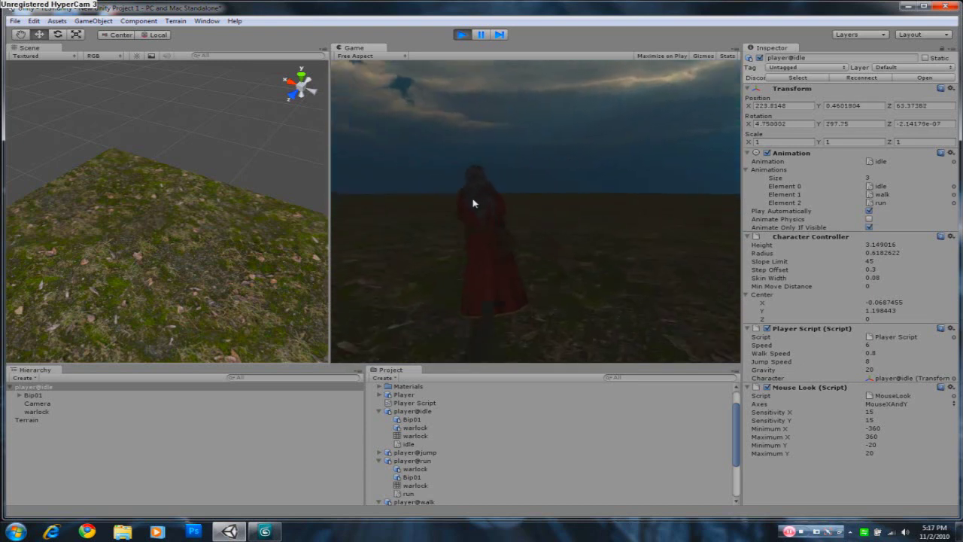
key("w")
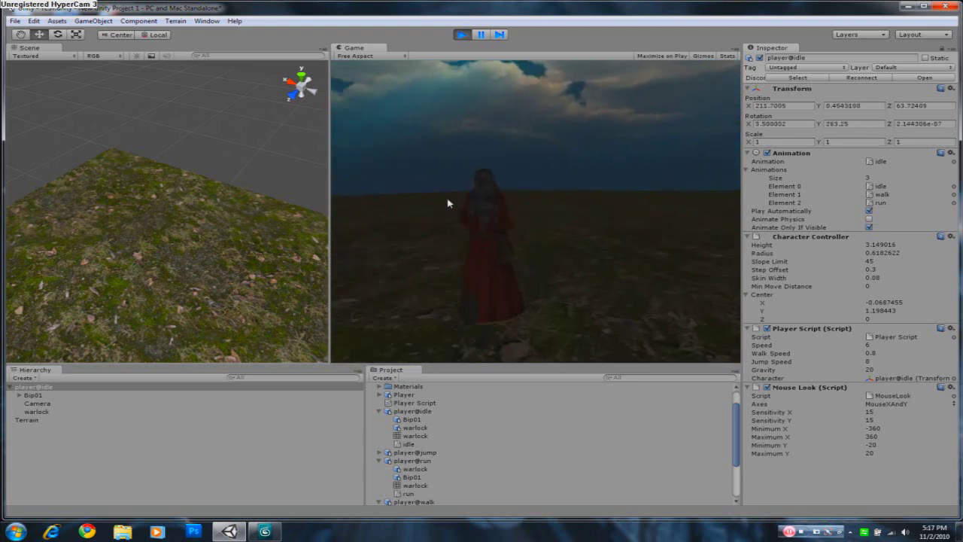
- Switch to 3ds Max to view the animated character in Player.max, and return to the running game in Unity
left_click(261, 531)
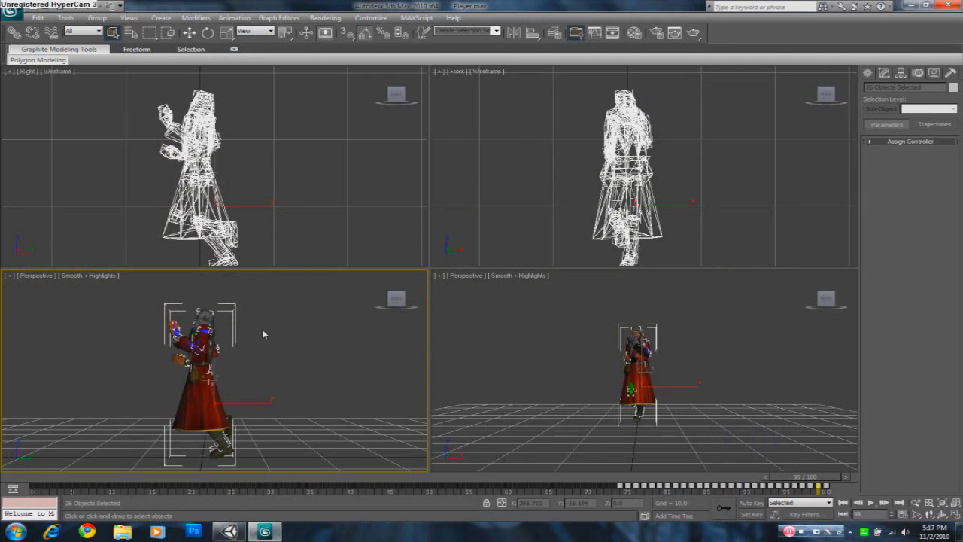
left_click(229, 531)
left_click(548, 149)
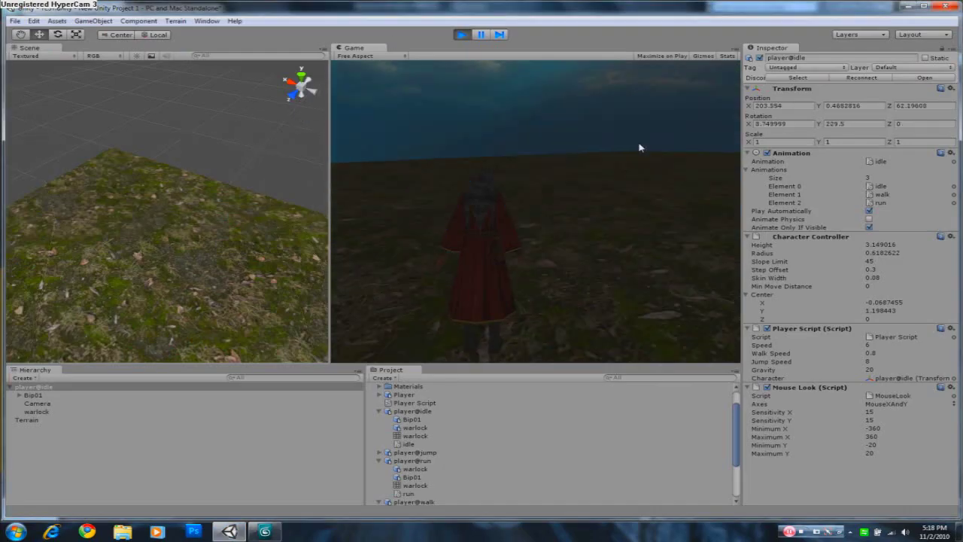